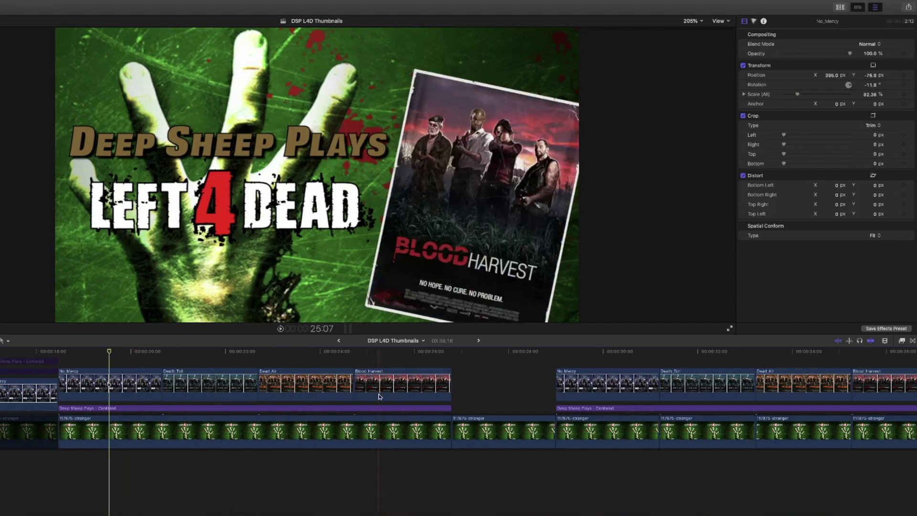
Step: Examine the Left 4 Dead thumbnail variants and their layers across the whole timeline
{"action": "scroll", "coordinate": [379, 396], "scroll_direction": "up", "scroll_amount": 3}
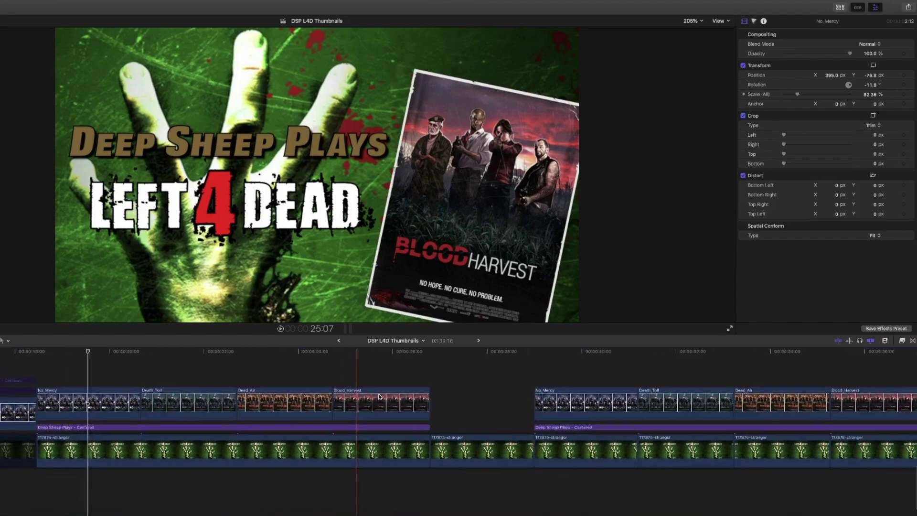
{"action": "scroll", "coordinate": [382, 395], "scroll_direction": "right", "scroll_amount": 10}
{"action": "scroll", "coordinate": [382, 395], "scroll_direction": "up", "scroll_amount": 2}
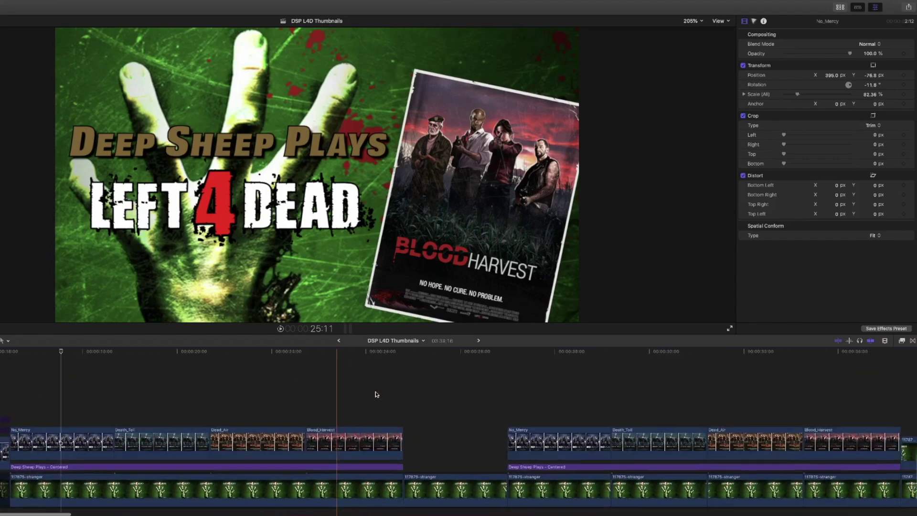
{"action": "scroll", "coordinate": [377, 394], "scroll_direction": "right", "scroll_amount": 3}
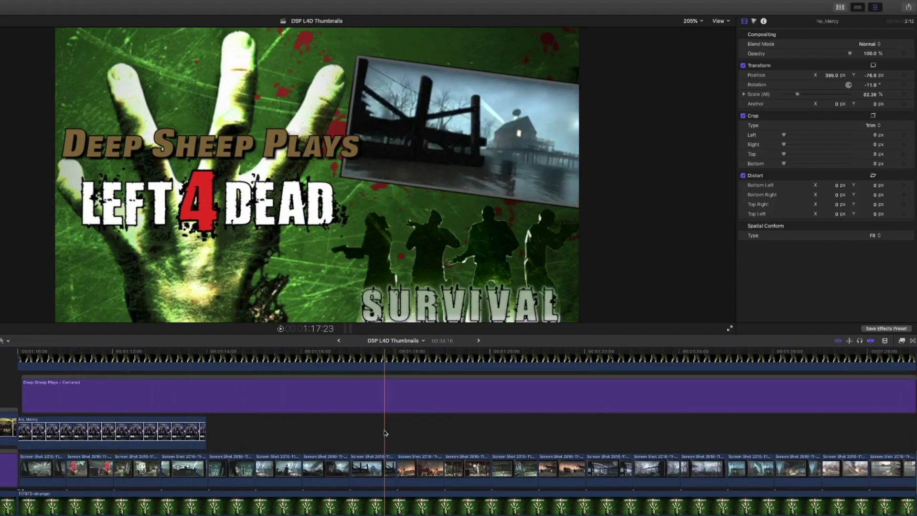
{"action": "scroll", "coordinate": [356, 444], "scroll_direction": "left", "scroll_amount": 12}
{"action": "scroll", "coordinate": [356, 444], "scroll_direction": "down", "scroll_amount": 2}
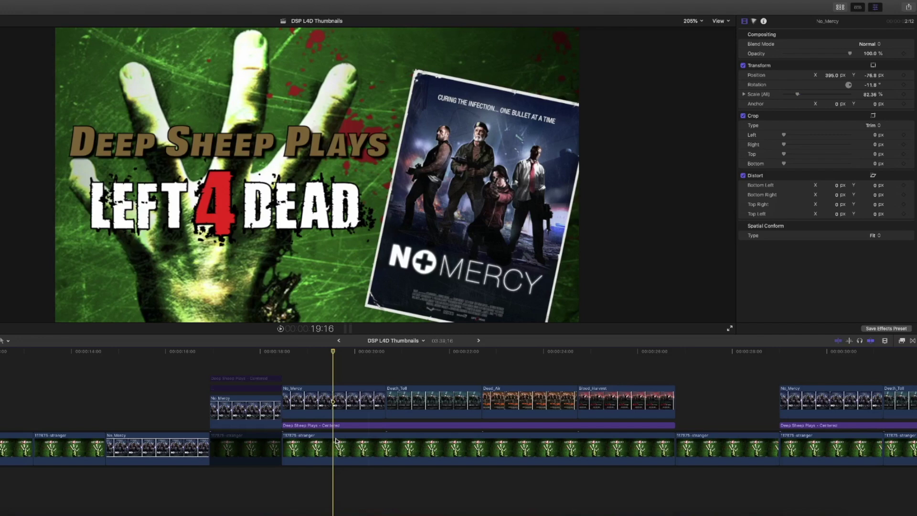
{"action": "scroll", "coordinate": [612, 432], "scroll_direction": "right", "scroll_amount": 5}
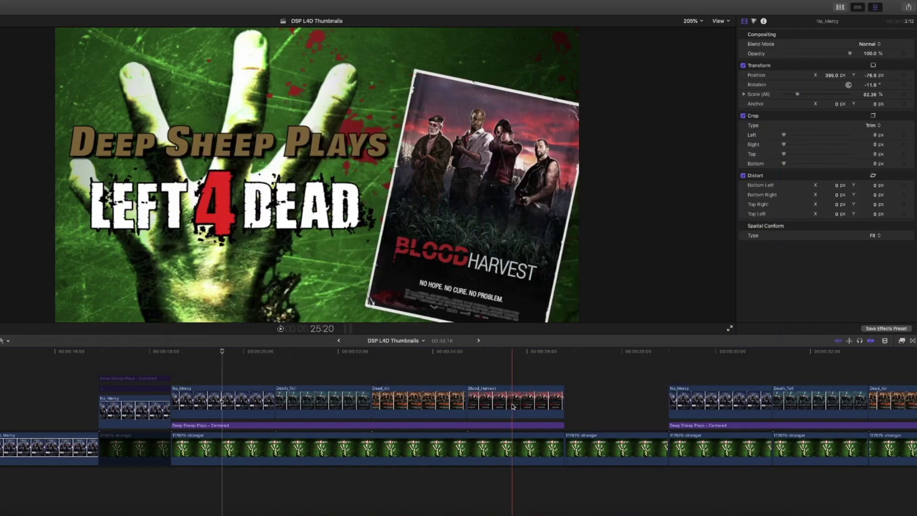
{"action": "scroll", "coordinate": [220, 368], "scroll_direction": "left", "scroll_amount": 10}
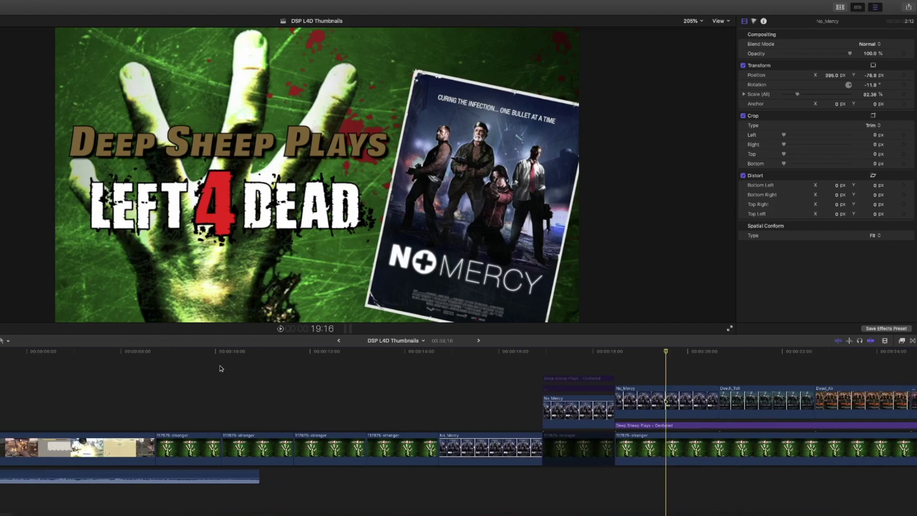
{"action": "scroll", "coordinate": [221, 368], "scroll_direction": "right", "scroll_amount": 10}
{"action": "scroll", "coordinate": [221, 369], "scroll_direction": "right", "scroll_amount": 2}
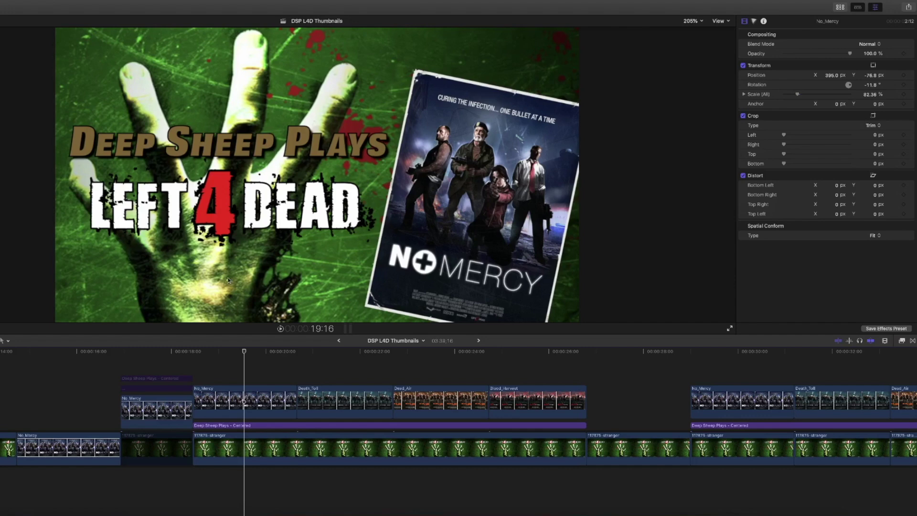
{"action": "scroll", "coordinate": [227, 383], "scroll_direction": "left", "scroll_amount": 10}
{"action": "scroll", "coordinate": [234, 386], "scroll_direction": "left", "scroll_amount": 3}
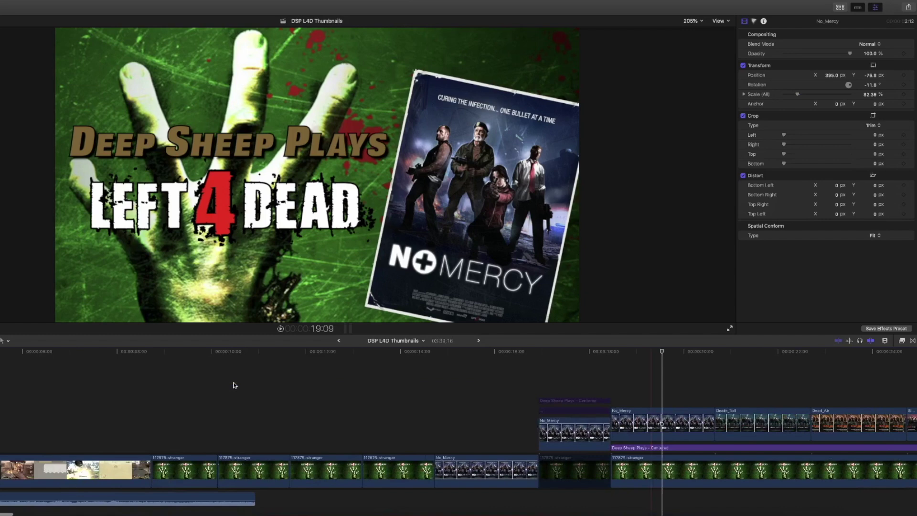
Step: Review the successive edits of the green hand background clip, ending at the full-frame No Mercy poster clip
{"action": "left_click", "coordinate": [186, 411]}
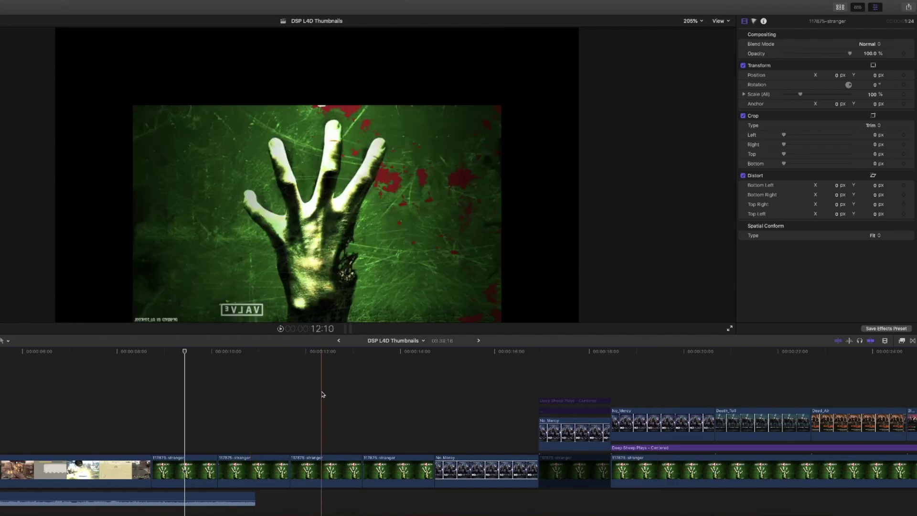
{"action": "left_click", "coordinate": [324, 408]}
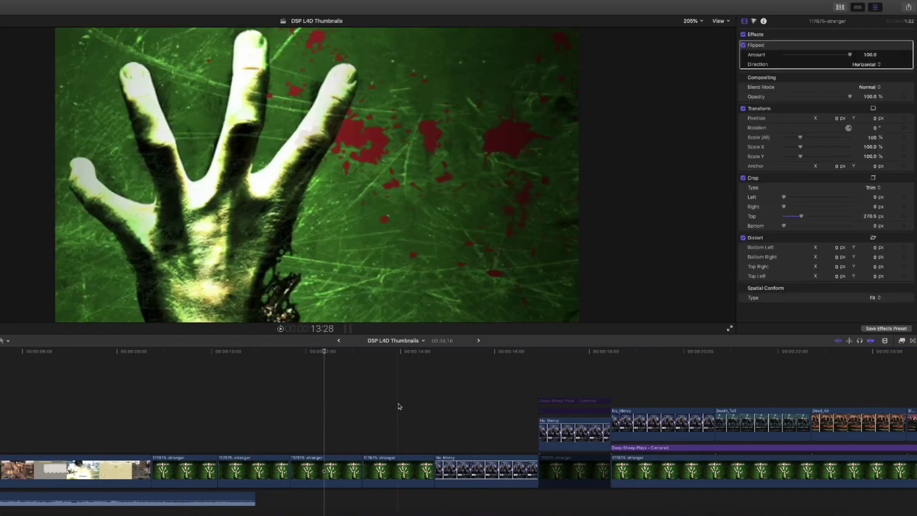
{"action": "left_click", "coordinate": [400, 407]}
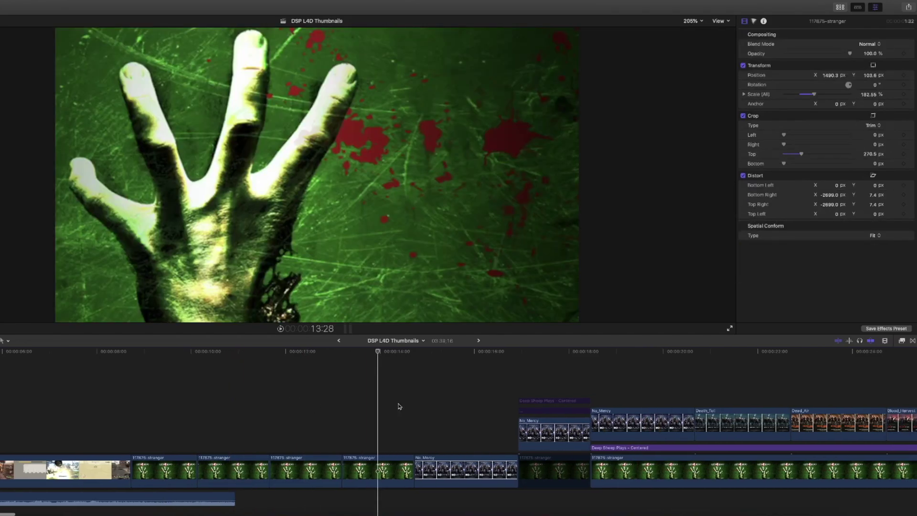
{"action": "scroll", "coordinate": [399, 406], "scroll_direction": "right", "scroll_amount": 3}
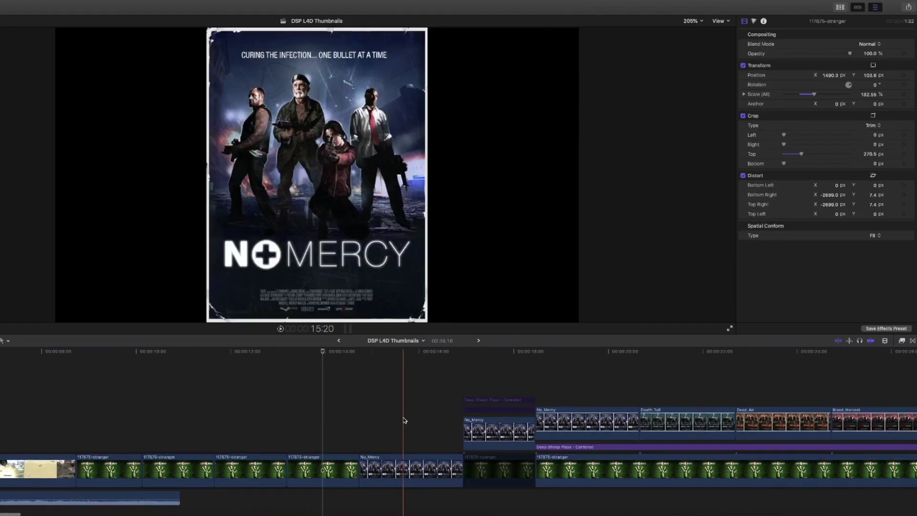
{"action": "left_click", "coordinate": [403, 420]}
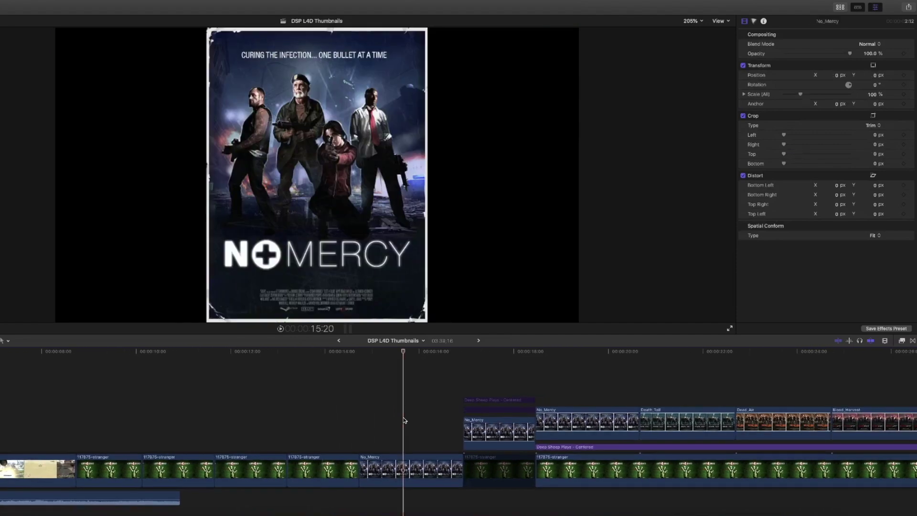
Step: Enable the disabled green hand background clip and the Left 4 Dead title in the stack around the tilted No Mercy poster
{"action": "scroll", "coordinate": [399, 413], "scroll_direction": "right", "scroll_amount": 6}
{"action": "left_click", "coordinate": [395, 407]}
{"action": "left_click", "coordinate": [397, 459]}
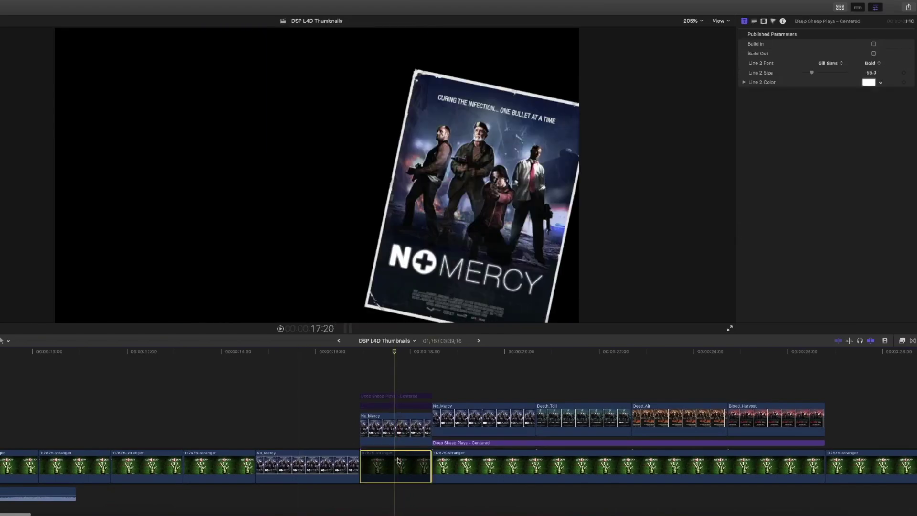
{"action": "key", "text": "v"}
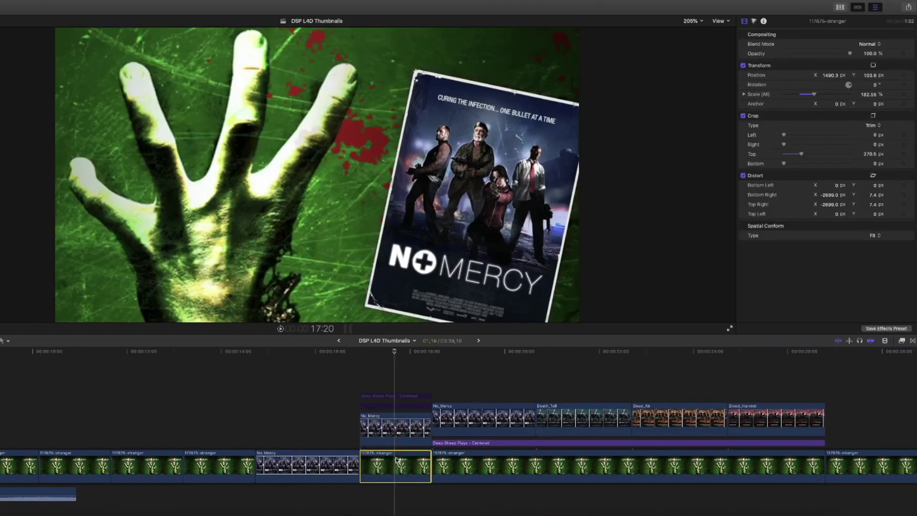
{"action": "left_click", "coordinate": [392, 406]}
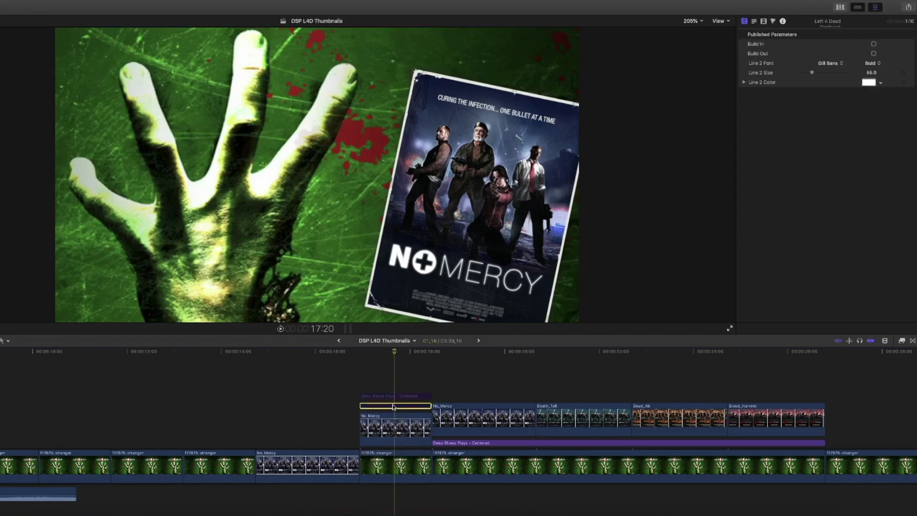
{"action": "key", "text": "v"}
Step: Enable the Deep Sheep Plays - Centered title in the same stack and turn on its drop shadow
{"action": "left_click", "coordinate": [393, 396]}
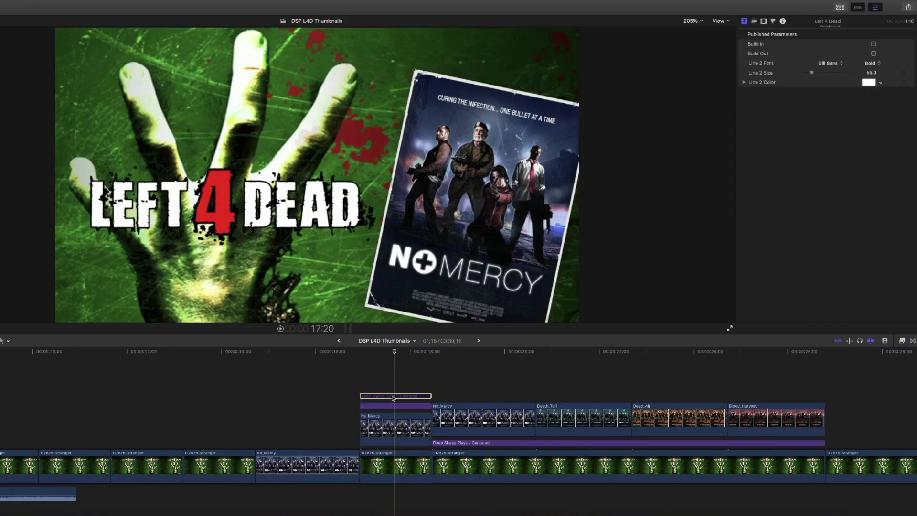
{"action": "key", "text": "v"}
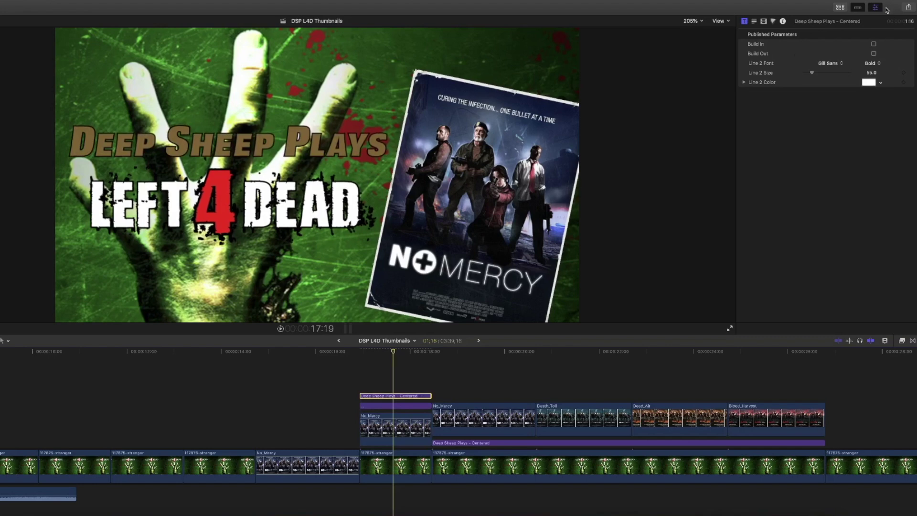
{"action": "key", "text": "ctrl+Tab"}
{"action": "left_click", "coordinate": [743, 210]}
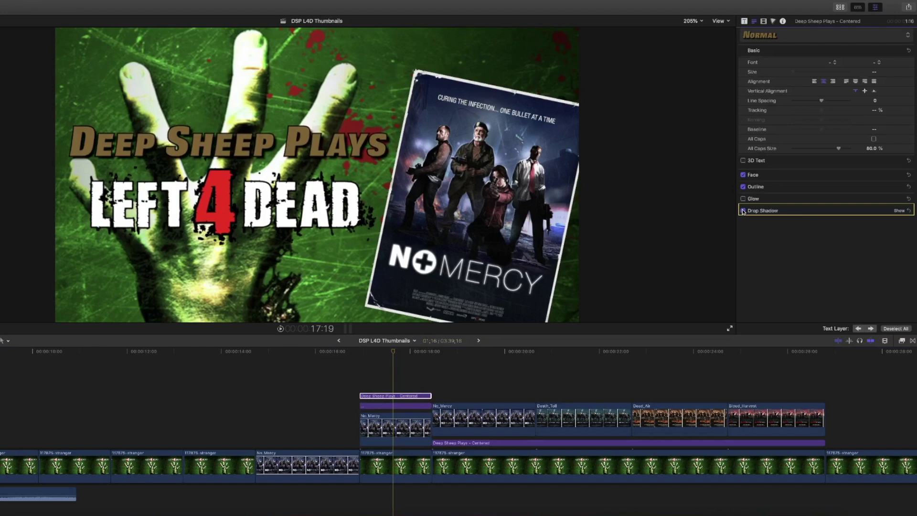
Step: Preview the No Mercy thumbnail at 25% viewer zoom and return the viewer to fit
{"action": "left_click", "coordinate": [693, 22]}
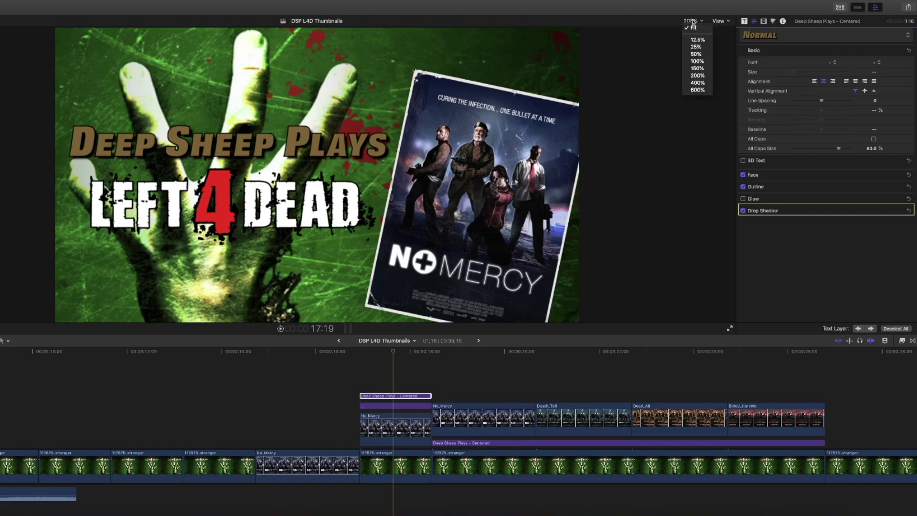
{"action": "left_click", "coordinate": [696, 47]}
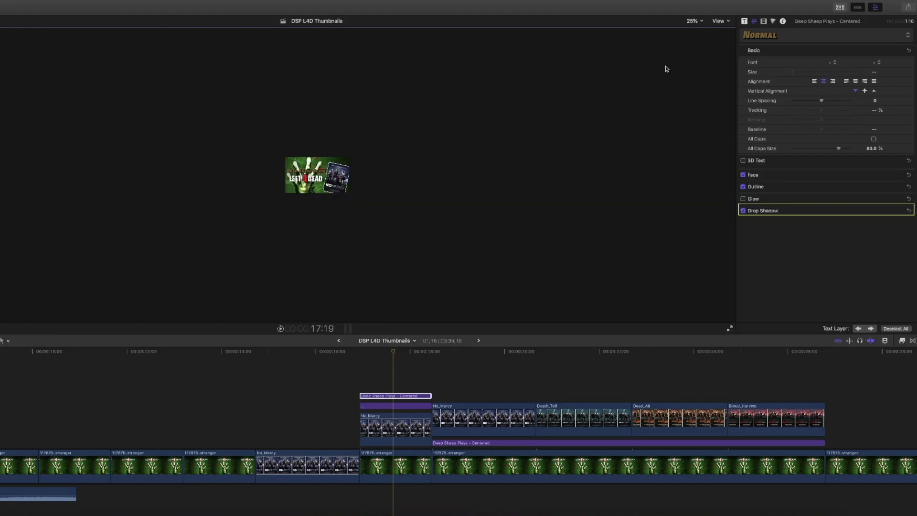
{"action": "left_click", "coordinate": [697, 24]}
{"action": "left_click", "coordinate": [698, 66]}
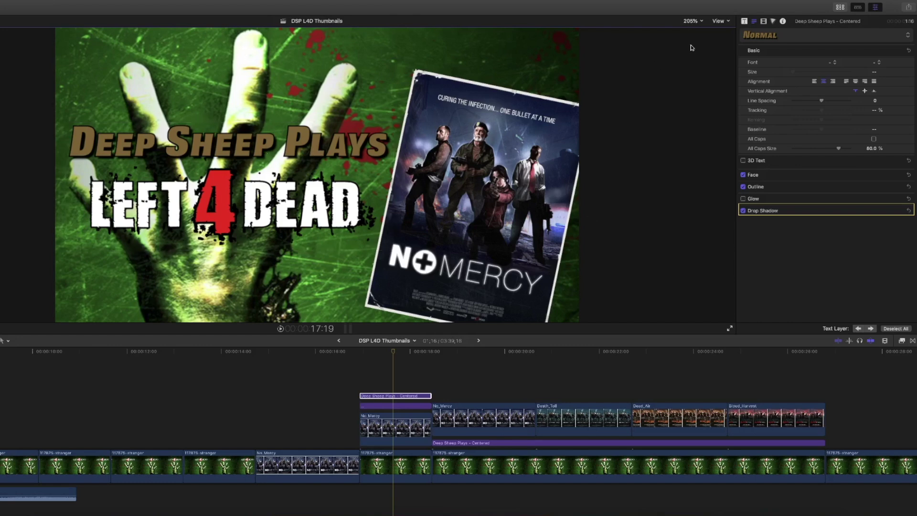
{"action": "left_click", "coordinate": [691, 22]}
{"action": "left_click", "coordinate": [701, 47]}
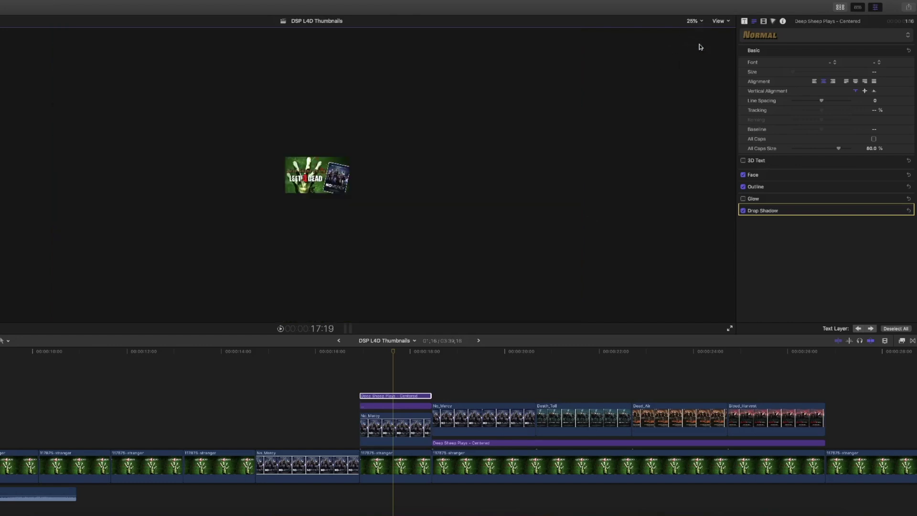
{"action": "key", "text": "shift+z"}
Step: Go through the Death Toll, Dead Air and Blood Harvest thumbnails and preview Blood Harvest at 25% viewer zoom
{"action": "scroll", "coordinate": [478, 395], "scroll_direction": "right", "scroll_amount": 5}
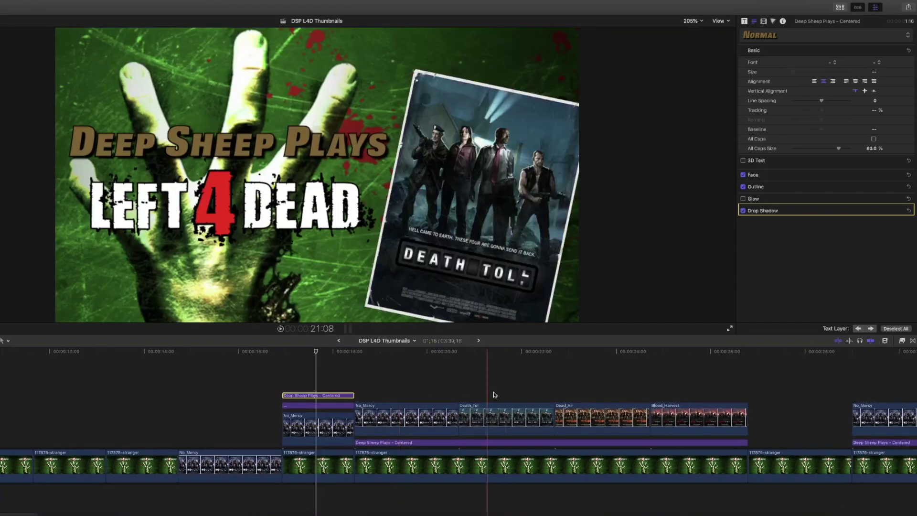
{"action": "scroll", "coordinate": [512, 395], "scroll_direction": "right", "scroll_amount": 3}
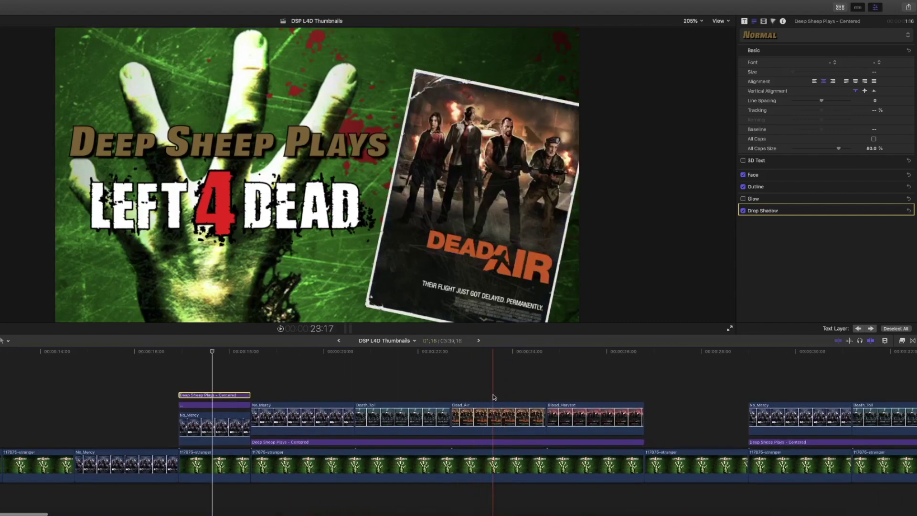
{"action": "scroll", "coordinate": [492, 397], "scroll_direction": "right", "scroll_amount": 3}
{"action": "scroll", "coordinate": [516, 395], "scroll_direction": "right", "scroll_amount": 1}
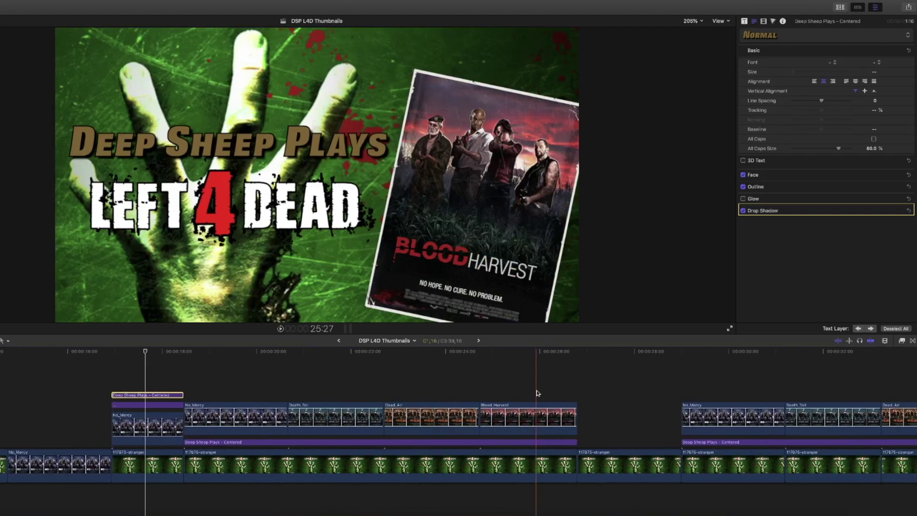
{"action": "scroll", "coordinate": [537, 393], "scroll_direction": "right", "scroll_amount": 2}
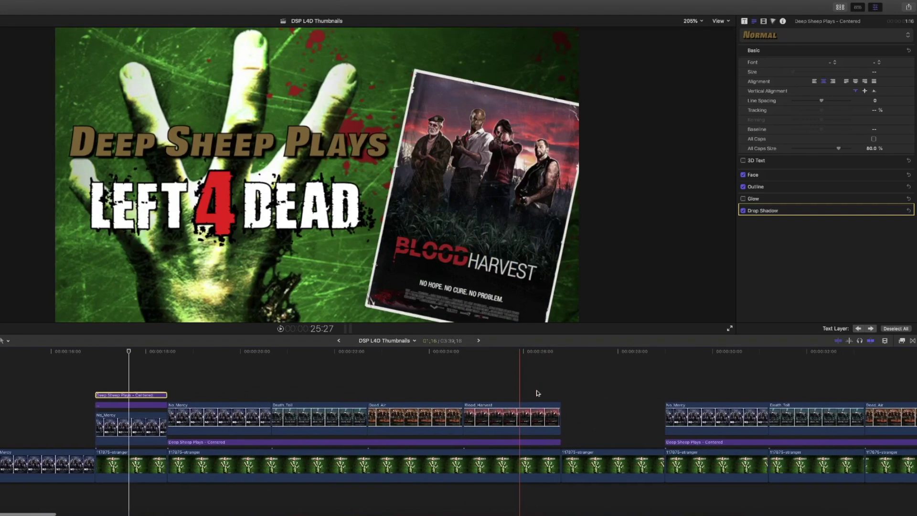
{"action": "left_click", "coordinate": [520, 389]}
{"action": "left_click", "coordinate": [691, 22]}
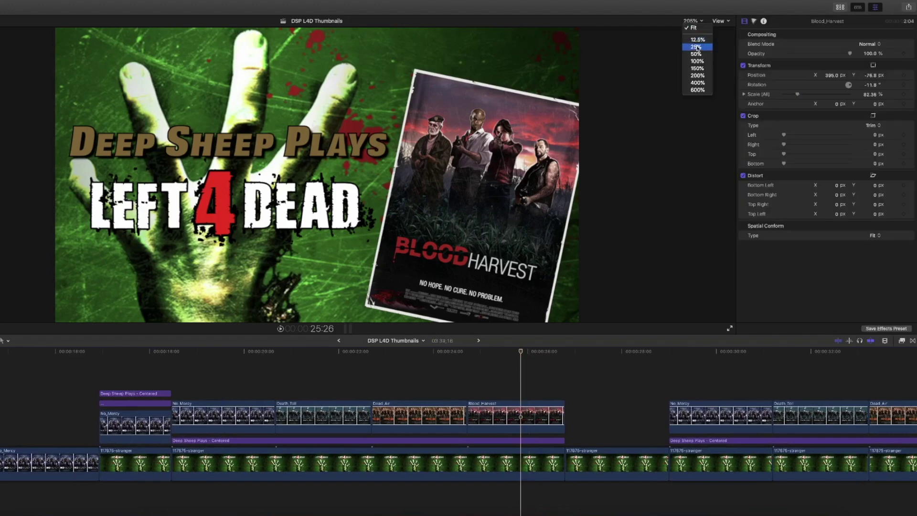
{"action": "left_click", "coordinate": [697, 47]}
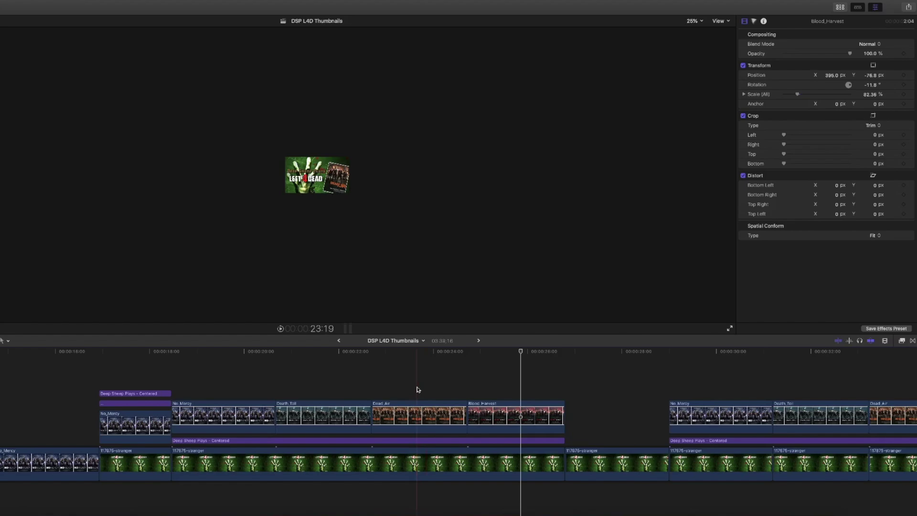
Step: Enable the Color Board 1 effect on the standalone green hand background clip between the two poster groups
{"action": "scroll", "coordinate": [417, 390], "scroll_direction": "right", "scroll_amount": 5}
{"action": "scroll", "coordinate": [417, 389], "scroll_direction": "right", "scroll_amount": 5}
{"action": "left_click", "coordinate": [389, 456]}
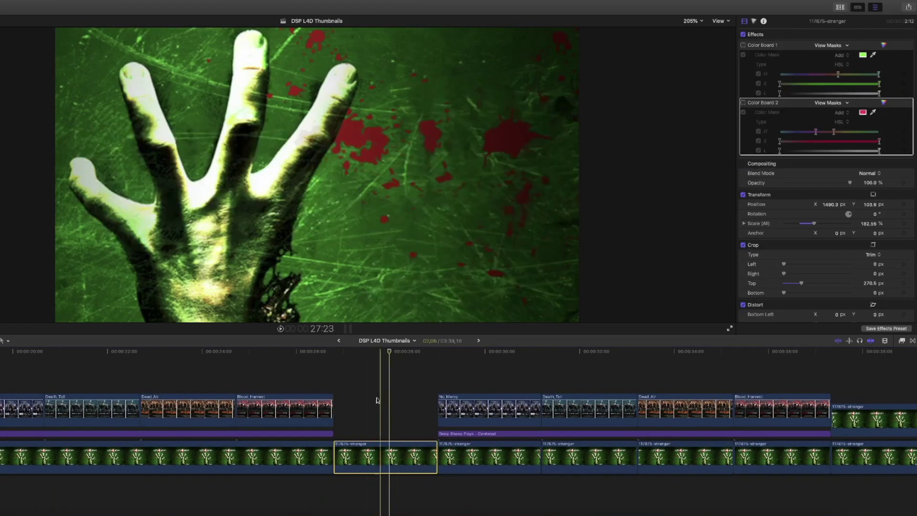
{"action": "left_click", "coordinate": [744, 46]}
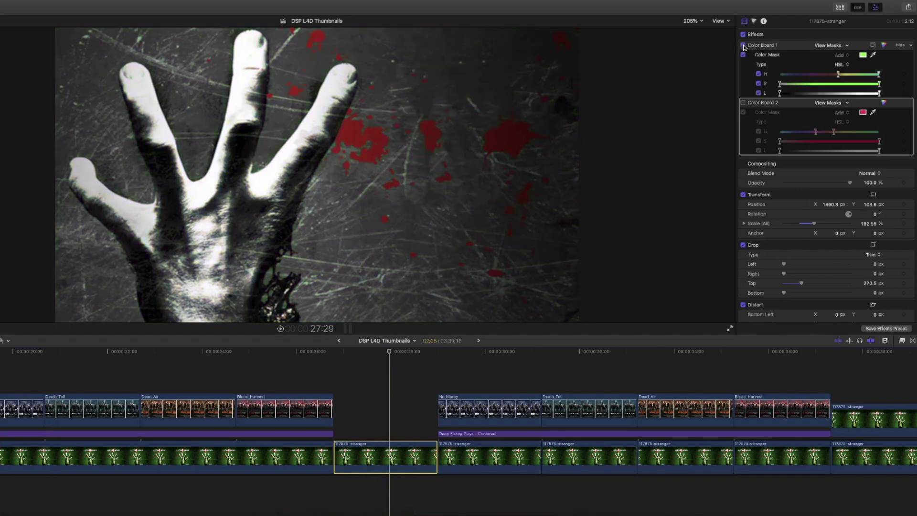
{"action": "left_click", "coordinate": [743, 46]}
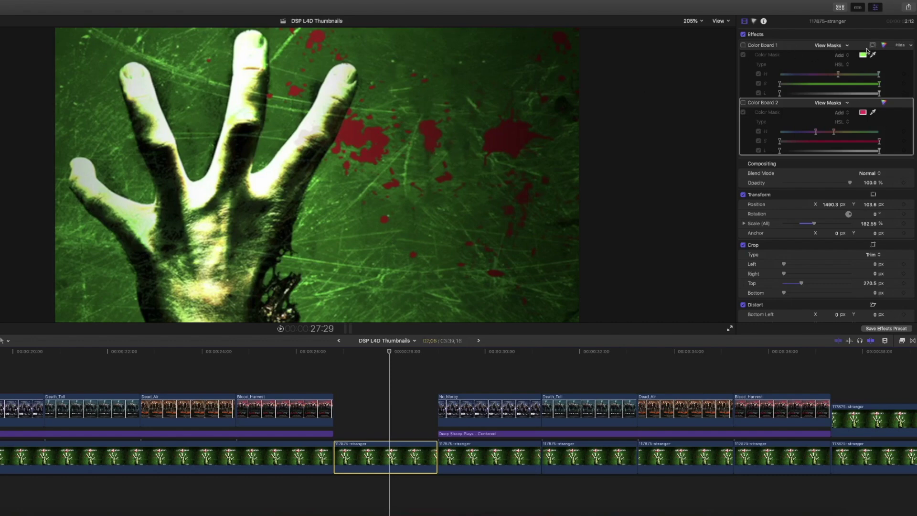
{"action": "left_click", "coordinate": [743, 45]}
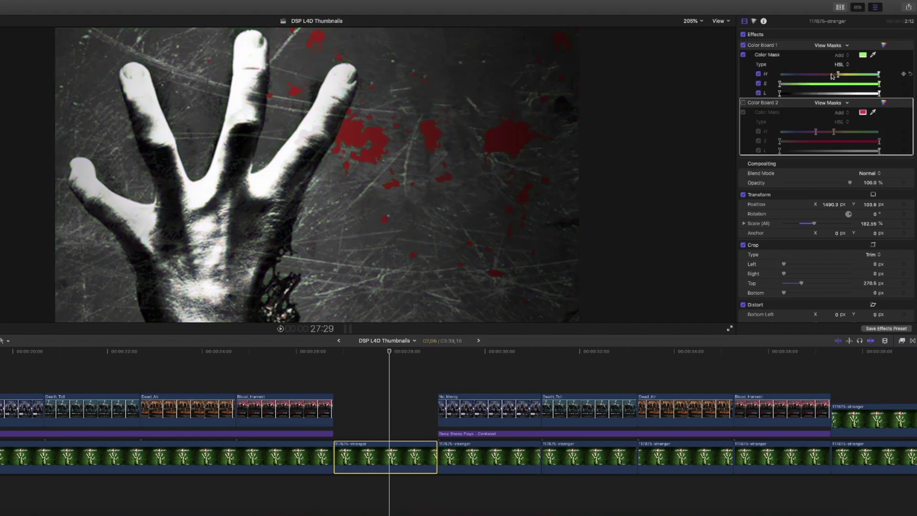
Step: Inspect the hue mask, saturation and color settings of Color Board 1 on the background clip
{"action": "mouse_move", "coordinate": [839, 75]}
{"action": "left_mouse_down"}
{"action": "mouse_move", "coordinate": [808, 76]}
{"action": "mouse_move", "coordinate": [855, 76]}
{"action": "left_mouse_up"}
{"action": "key", "text": "super+6"}
{"action": "left_click", "coordinate": [821, 46]}
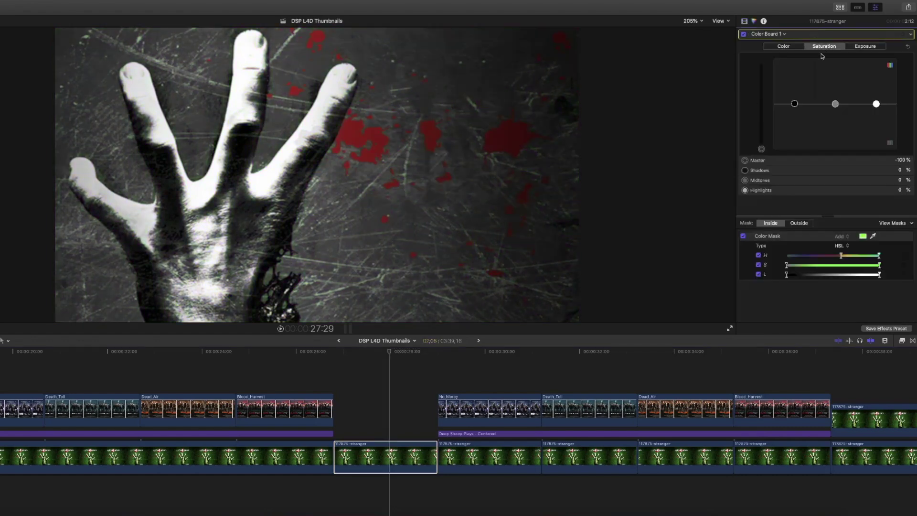
{"action": "left_click", "coordinate": [783, 48]}
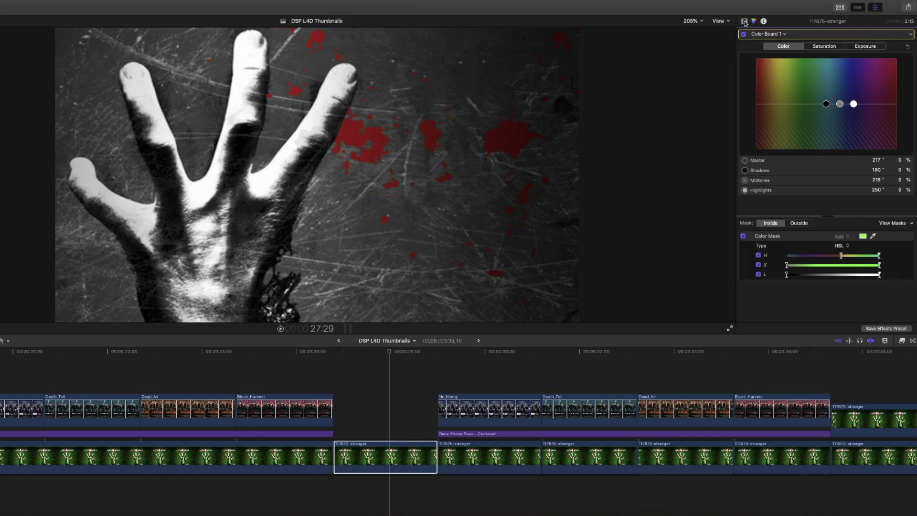
Step: Compare the standalone background clip with Color Board 1 off and on, and enable its Color Board 2 effect
{"action": "left_click", "coordinate": [803, 36]}
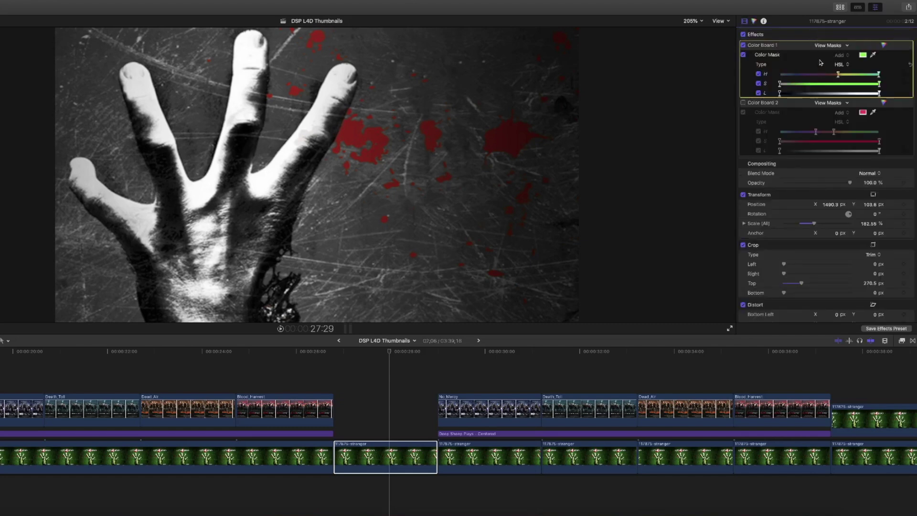
{"action": "left_click", "coordinate": [744, 45]}
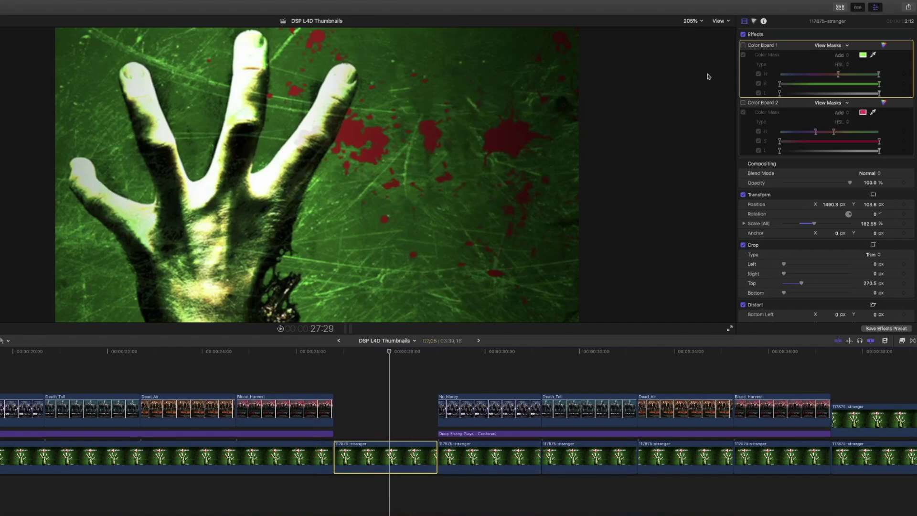
{"action": "left_click", "coordinate": [743, 45]}
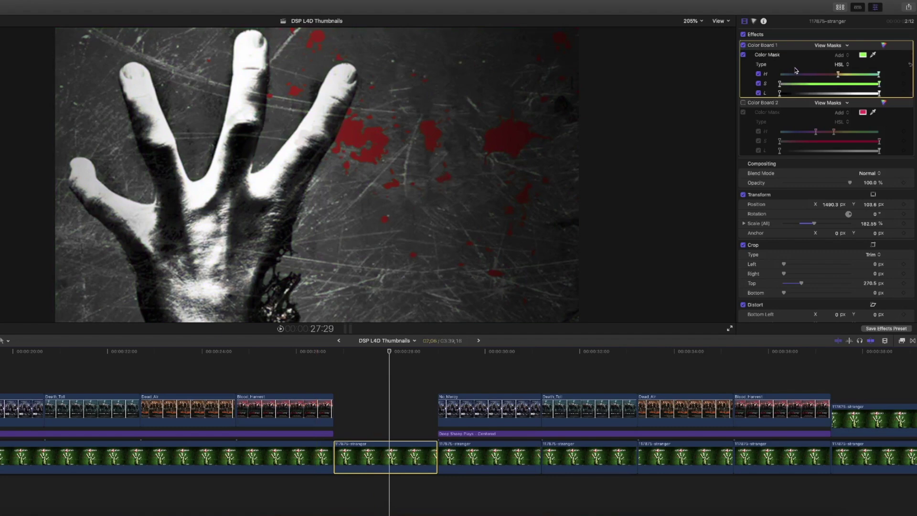
{"action": "left_click", "coordinate": [743, 103]}
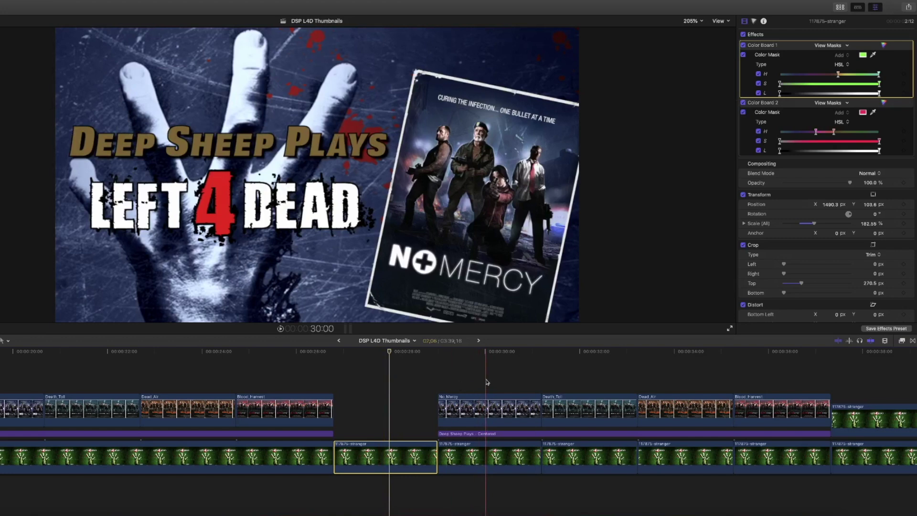
Step: Preview the No Mercy thumbnail of the fully tinted background group at 25% viewer zoom and return the viewer to fit
{"action": "left_click", "coordinate": [486, 384]}
{"action": "left_click", "coordinate": [692, 21]}
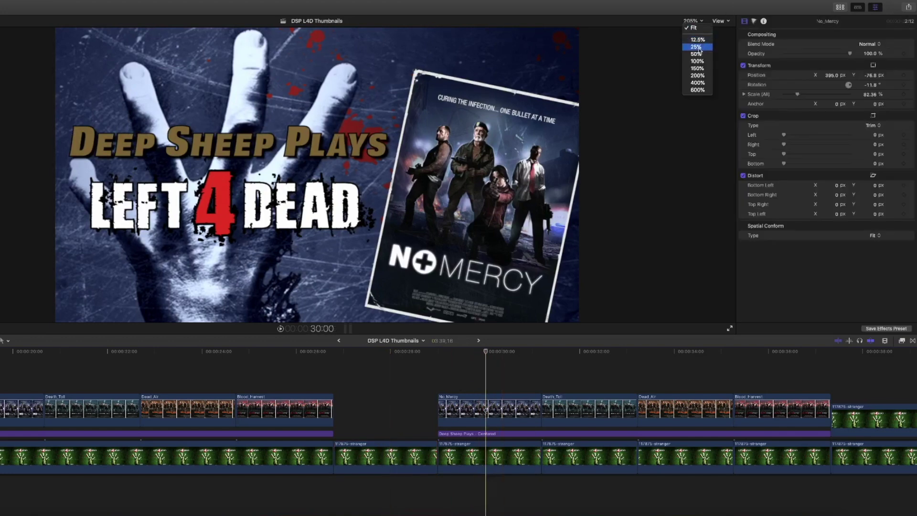
{"action": "left_click", "coordinate": [698, 48]}
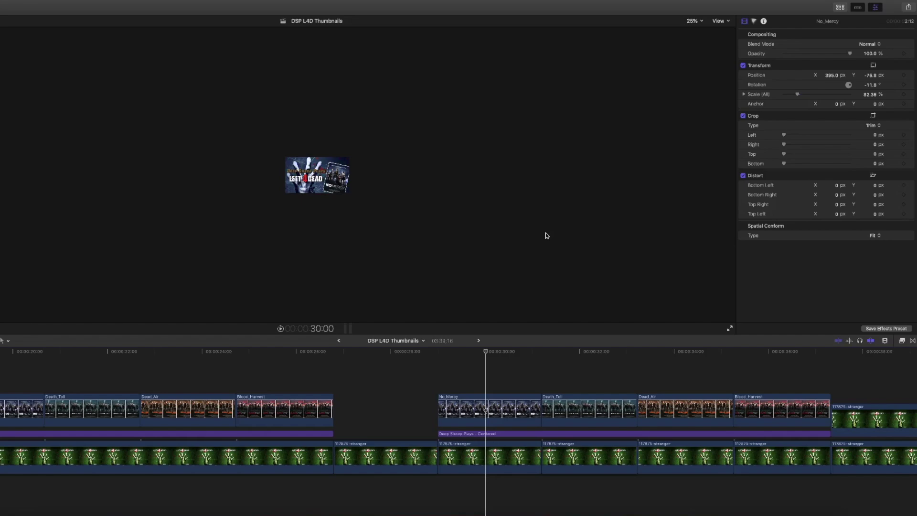
{"action": "key", "text": "shift+z"}
Step: Go through the tinted-background thumbnails up to Blood Harvest at 25% viewer zoom and restore the fit view
{"action": "scroll", "coordinate": [573, 420], "scroll_direction": "right", "scroll_amount": 5}
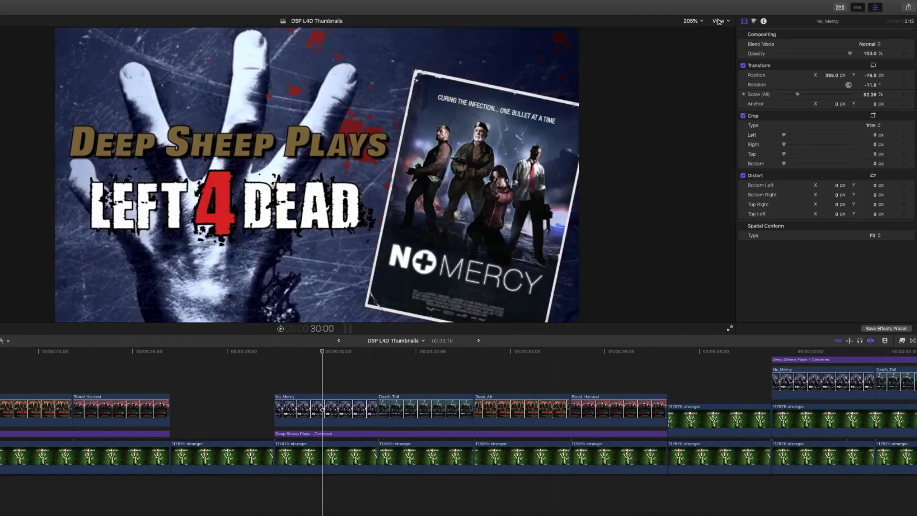
{"action": "left_click", "coordinate": [692, 21]}
{"action": "left_click", "coordinate": [696, 47]}
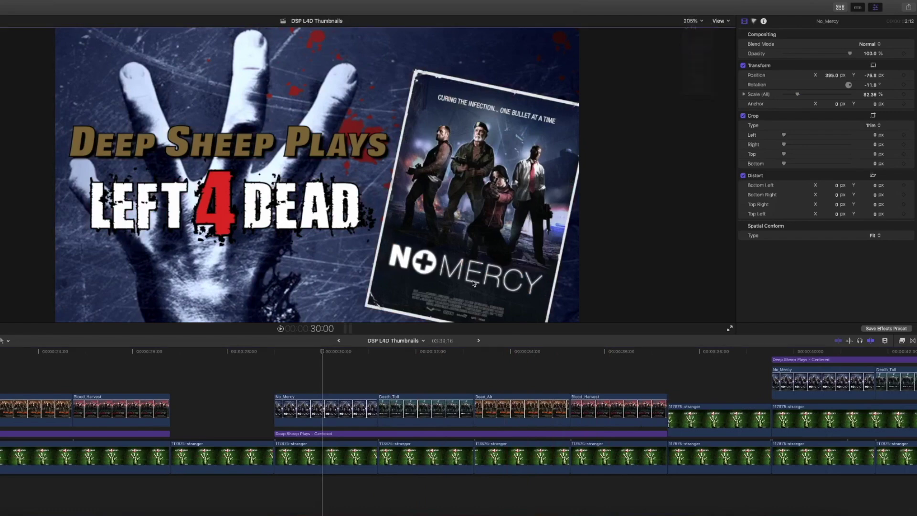
{"action": "scroll", "coordinate": [603, 402], "scroll_direction": "right", "scroll_amount": 10}
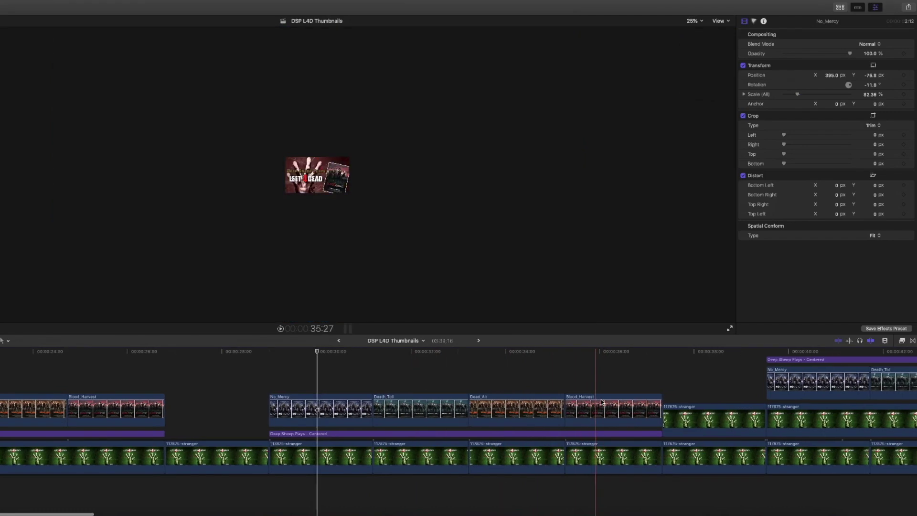
{"action": "key", "text": "shift+z"}
Step: Enable the Shape Mask effect on the standalone upper green hand clip that follows the tinted Blood Harvest thumbnail
{"action": "left_click", "coordinate": [557, 397]}
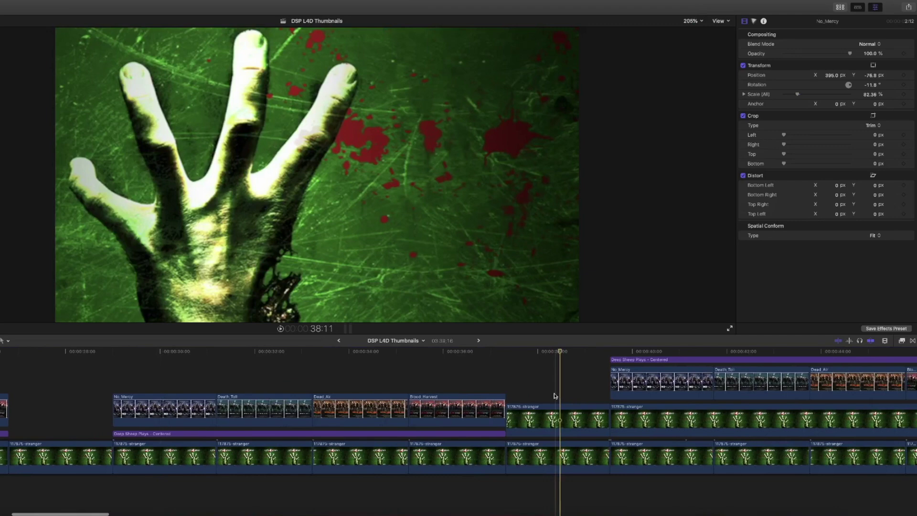
{"action": "scroll", "coordinate": [488, 406], "scroll_direction": "right", "scroll_amount": 5}
{"action": "left_click", "coordinate": [489, 409]}
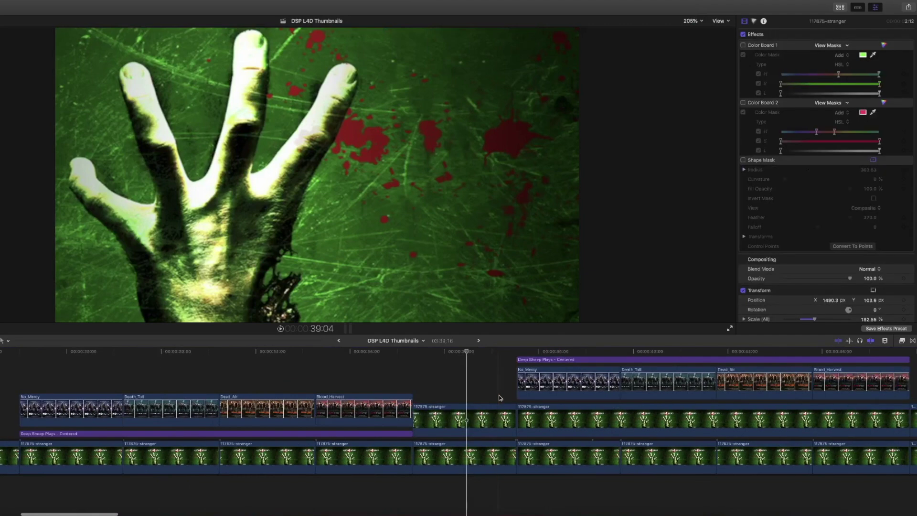
{"action": "left_click", "coordinate": [445, 409]}
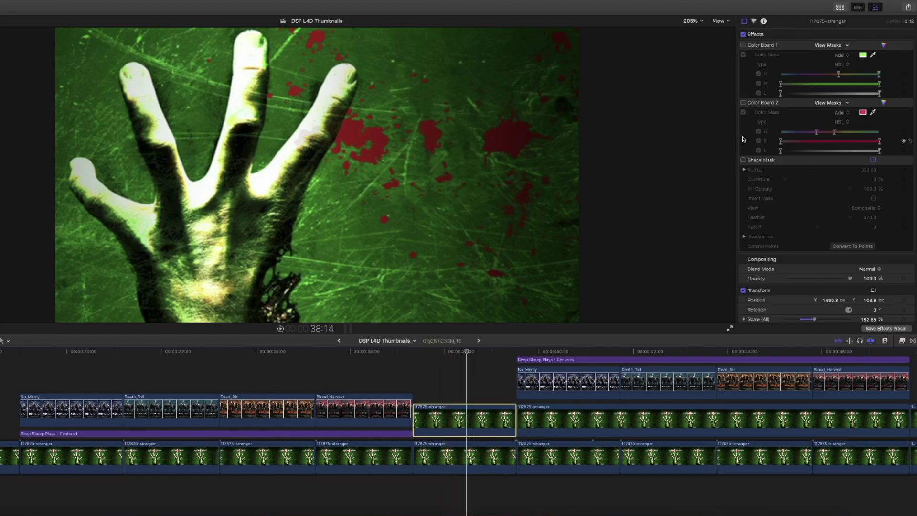
{"action": "left_click", "coordinate": [743, 160]}
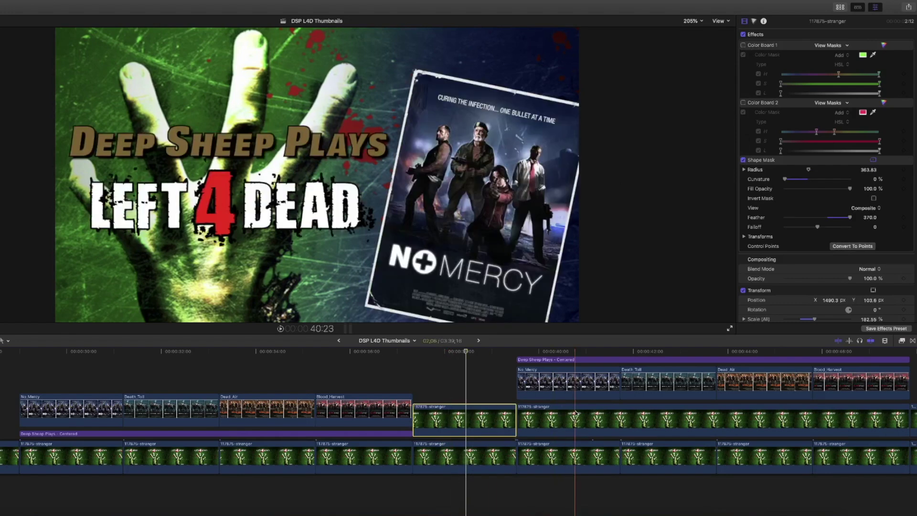
Step: Inspect the No Mercy and Death Toll thumbnails of the half-green shape-mask group and set the viewer zoom to 25%
{"action": "scroll", "coordinate": [576, 413], "scroll_direction": "up", "scroll_amount": 2}
{"action": "scroll", "coordinate": [576, 413], "scroll_direction": "right", "scroll_amount": 2}
{"action": "left_click", "coordinate": [548, 383]}
{"action": "scroll", "coordinate": [507, 373], "scroll_direction": "right", "scroll_amount": 2}
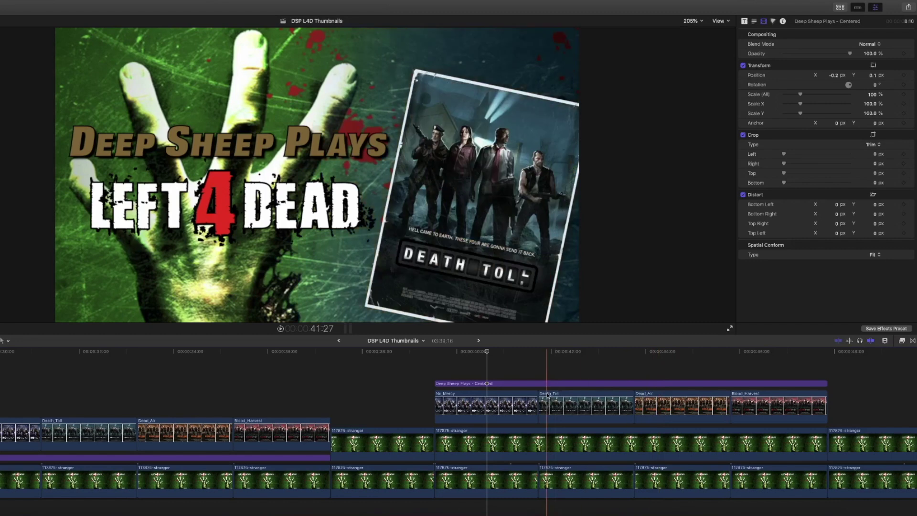
{"action": "left_click", "coordinate": [692, 21]}
{"action": "left_click", "coordinate": [701, 48]}
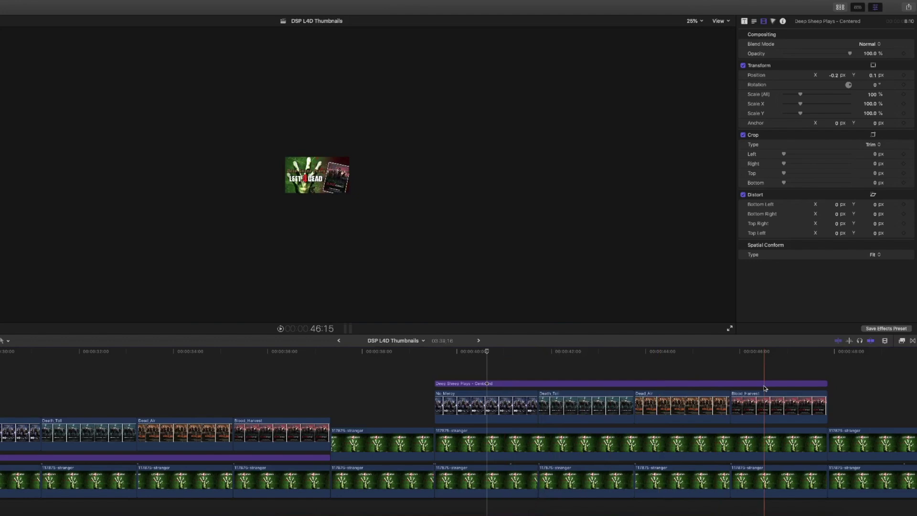
Step: Compare the small-size shape-mask thumbnails with the earlier thumbnail groups along the timeline
{"action": "scroll", "coordinate": [487, 372], "scroll_direction": "left", "scroll_amount": 2}
{"action": "scroll", "coordinate": [487, 372], "scroll_direction": "left", "scroll_amount": 10}
{"action": "left_click", "coordinate": [470, 396]}
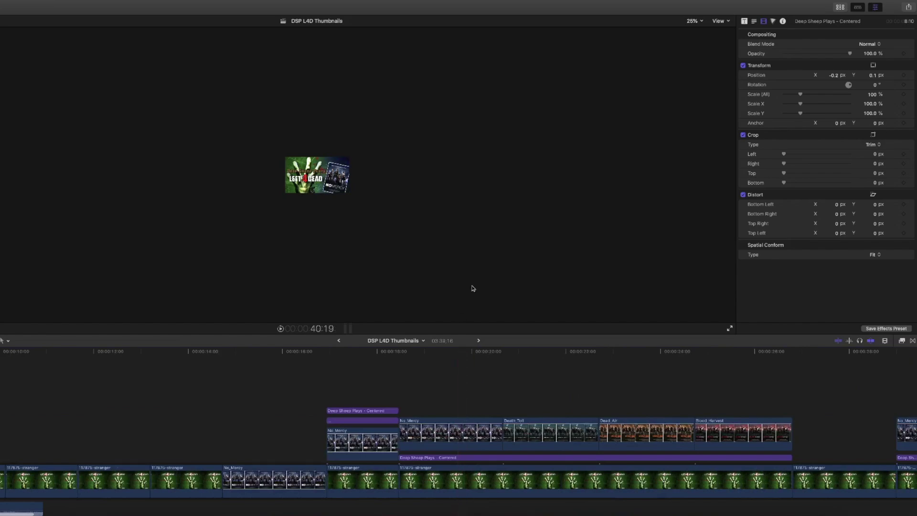
{"action": "scroll", "coordinate": [455, 399], "scroll_direction": "right", "scroll_amount": 15}
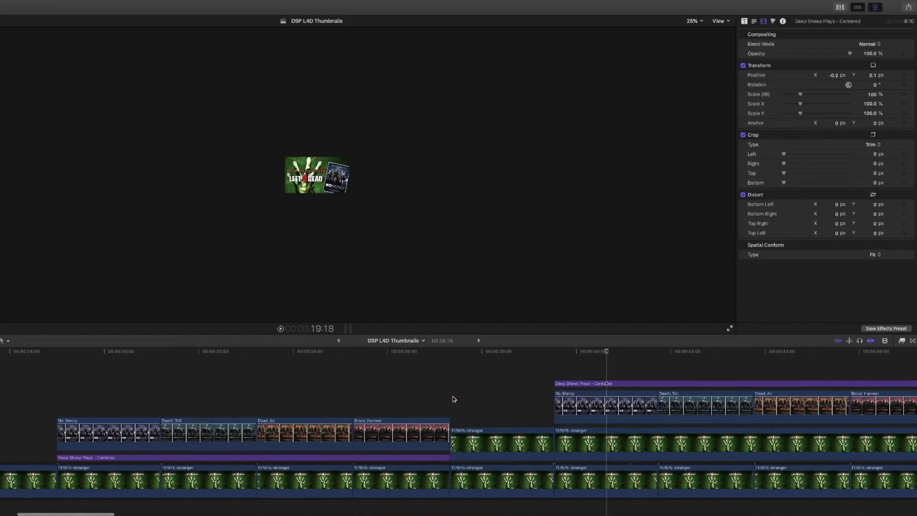
{"action": "scroll", "coordinate": [475, 375], "scroll_direction": "left", "scroll_amount": 8}
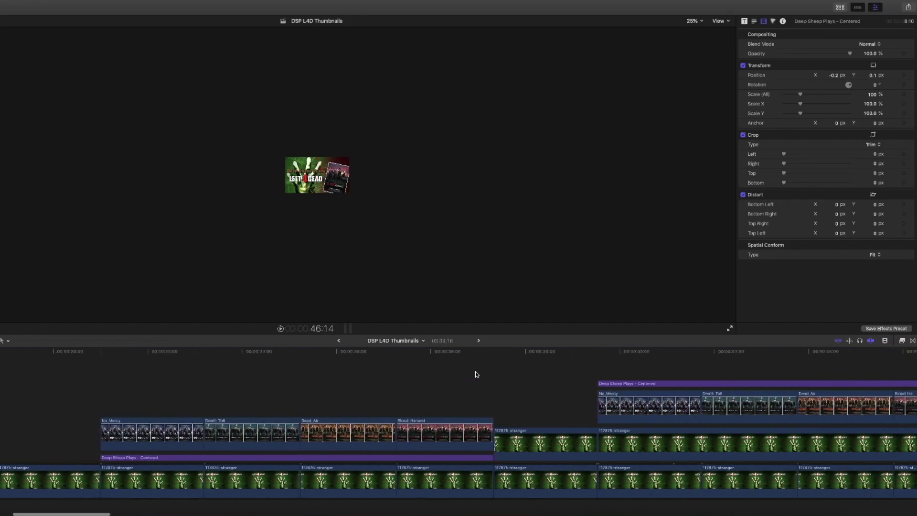
{"action": "scroll", "coordinate": [476, 374], "scroll_direction": "left", "scroll_amount": 4}
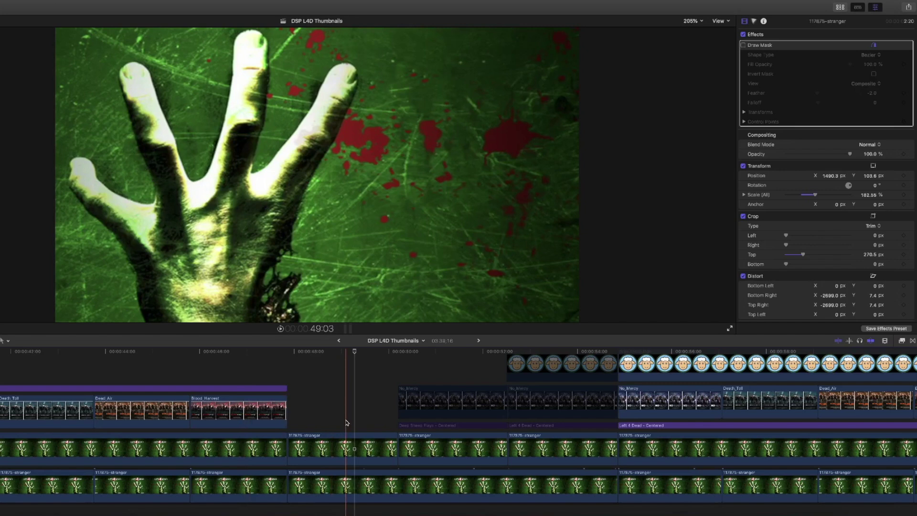
Step: Enable the Draw Mask effect on the standalone upper hand clip after the shape-mask thumbnail group
{"action": "left_click", "coordinate": [346, 423]}
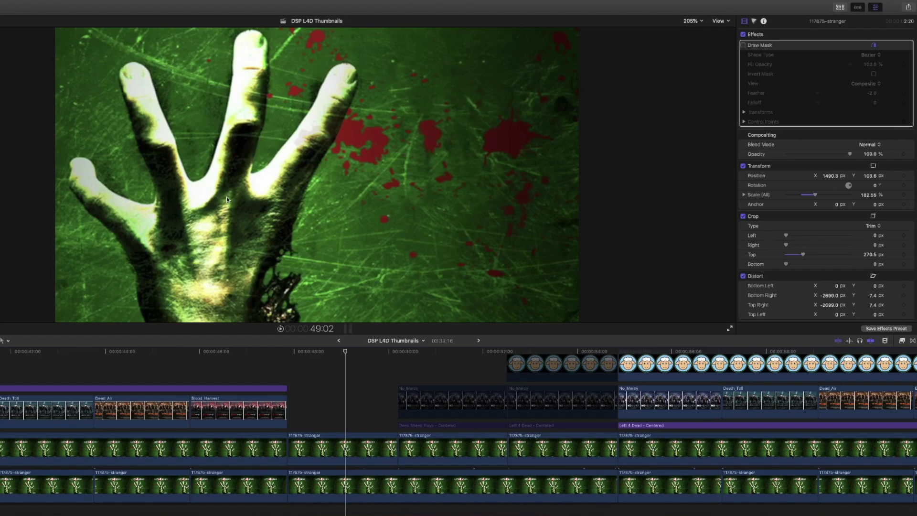
{"action": "left_click", "coordinate": [350, 449]}
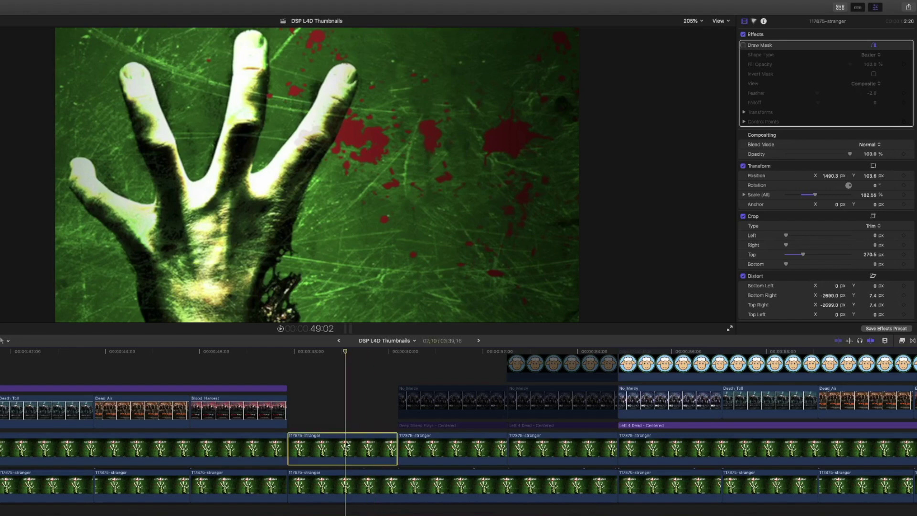
{"action": "left_click", "coordinate": [743, 45]}
{"action": "left_click", "coordinate": [785, 37]}
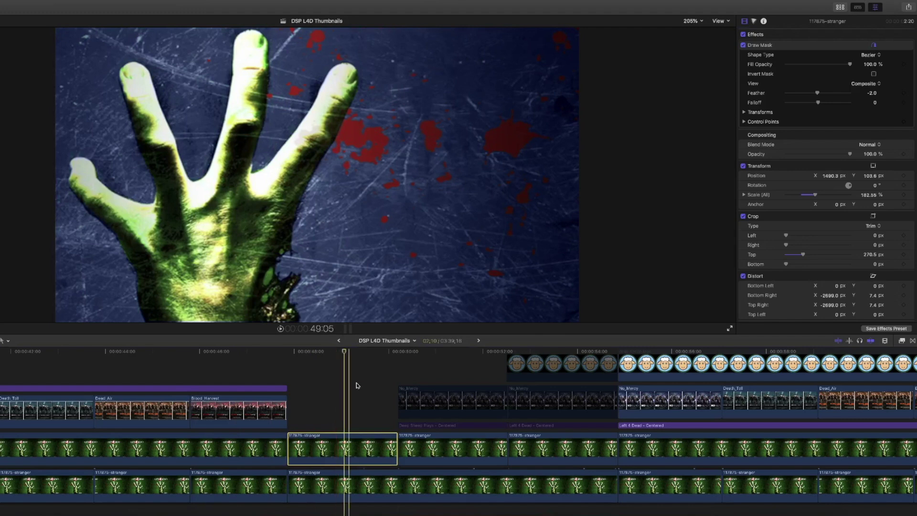
Step: Select the next upper hand clip and examine its stack of Bezier and Linear Draw Mask effects
{"action": "left_click", "coordinate": [444, 394]}
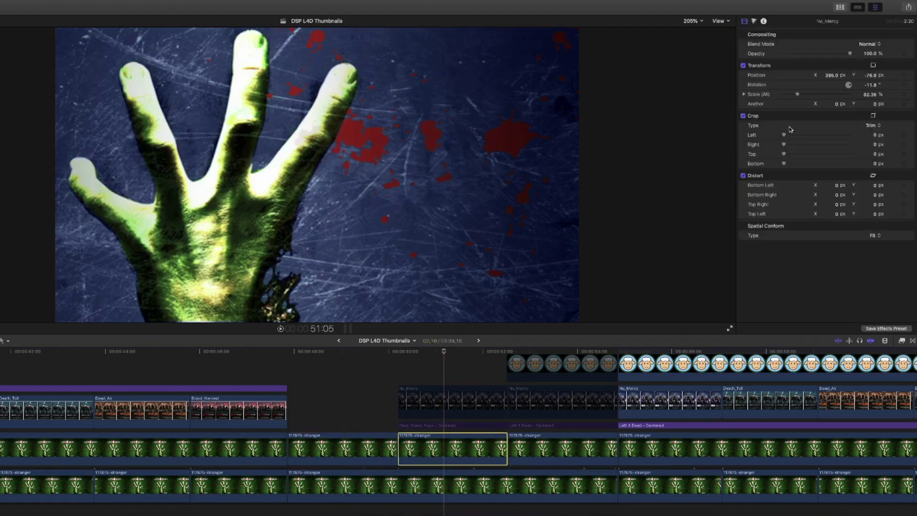
{"action": "scroll", "coordinate": [790, 129], "scroll_direction": "down", "scroll_amount": 8}
{"action": "left_click", "coordinate": [786, 203]}
{"action": "scroll", "coordinate": [786, 206], "scroll_direction": "down", "scroll_amount": 3}
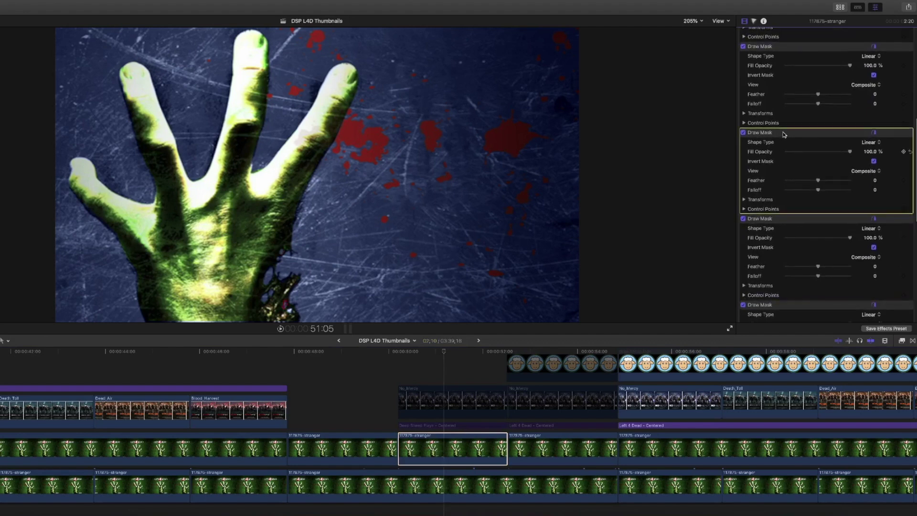
{"action": "scroll", "coordinate": [784, 134], "scroll_direction": "up", "scroll_amount": 2}
{"action": "scroll", "coordinate": [799, 125], "scroll_direction": "down", "scroll_amount": 1}
{"action": "scroll", "coordinate": [795, 115], "scroll_direction": "up", "scroll_amount": 3}
{"action": "scroll", "coordinate": [790, 85], "scroll_direction": "down", "scroll_amount": 3}
{"action": "scroll", "coordinate": [788, 70], "scroll_direction": "up", "scroll_amount": 3}
{"action": "left_click", "coordinate": [776, 46]}
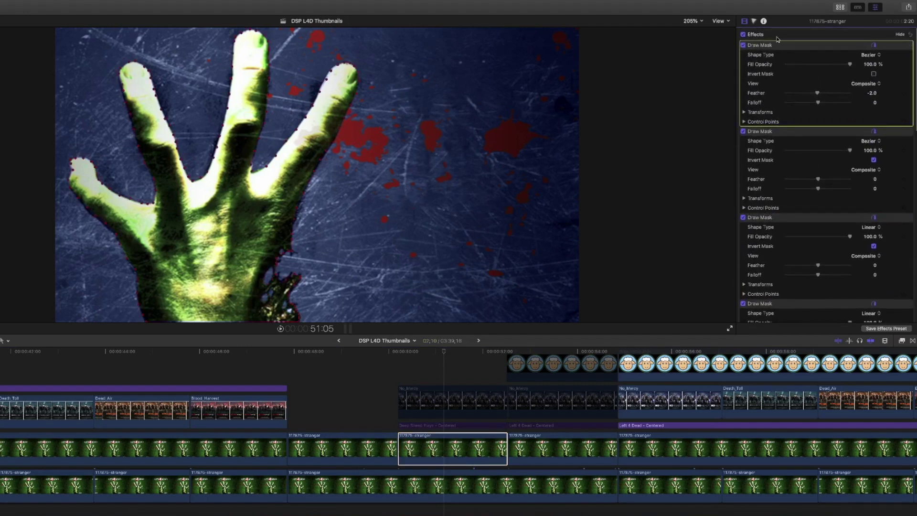
Step: Preview the masked green hand on the blue background at 25% viewer zoom and return the viewer to fit
{"action": "left_click", "coordinate": [692, 21]}
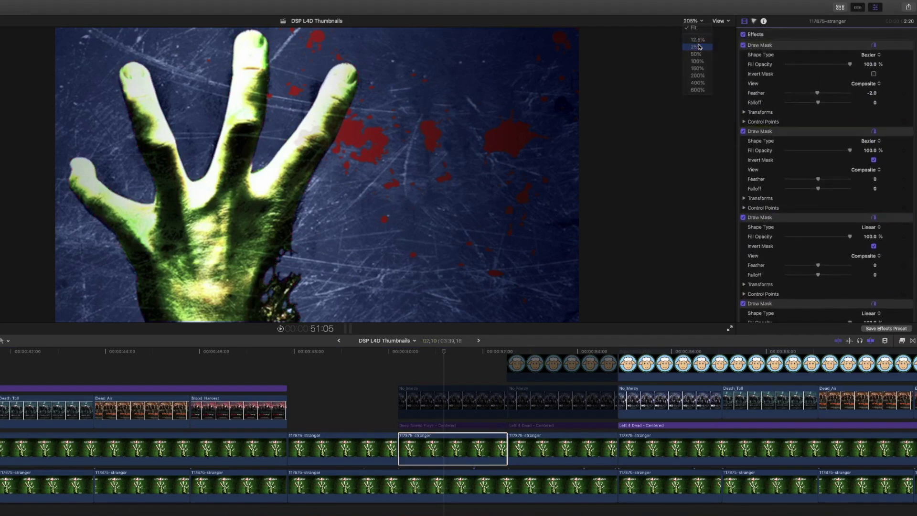
{"action": "left_click", "coordinate": [699, 47]}
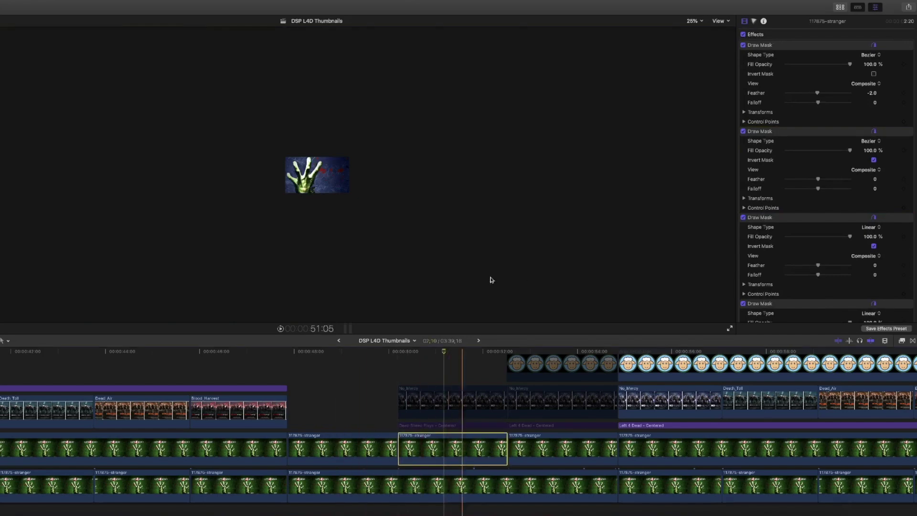
{"action": "left_click", "coordinate": [693, 21]}
{"action": "left_click", "coordinate": [695, 30]}
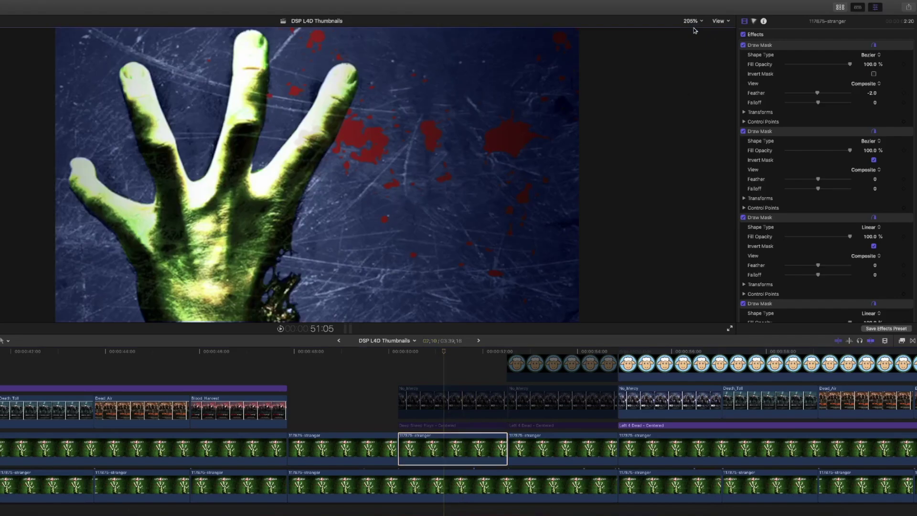
Step: Enable the first dimmed No Mercy poster and its Deep Sheep Plays title above the masked hand clip
{"action": "scroll", "coordinate": [452, 436], "scroll_direction": "up", "scroll_amount": 2}
{"action": "scroll", "coordinate": [451, 436], "scroll_direction": "right", "scroll_amount": 1}
{"action": "left_click", "coordinate": [424, 451]}
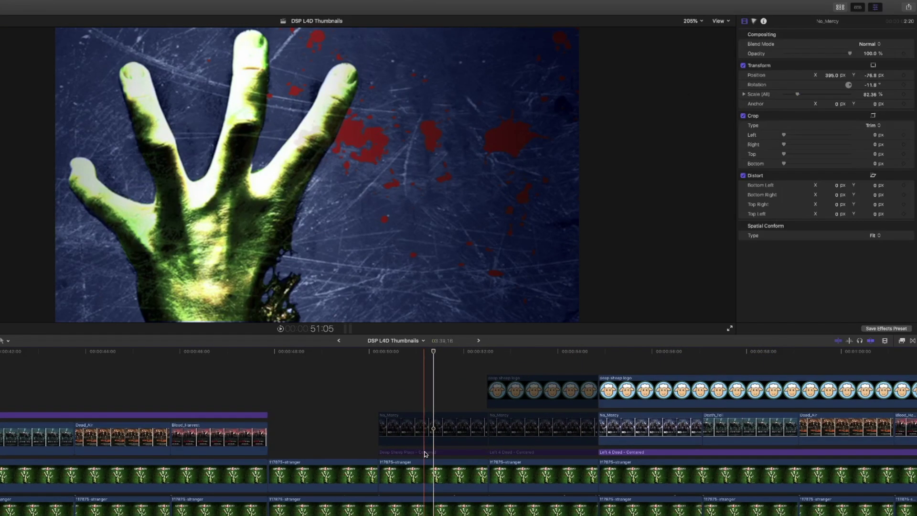
{"action": "left_click", "coordinate": [426, 431]}
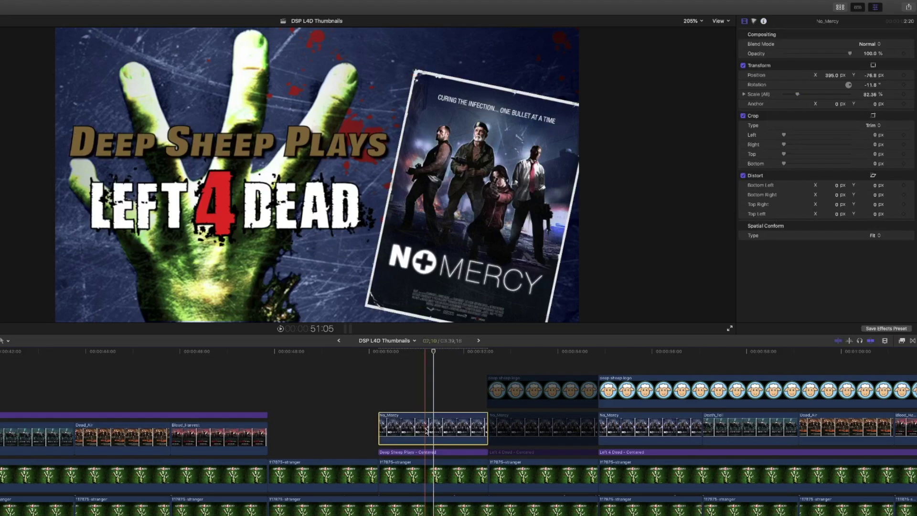
Step: Preview the No Mercy thumbnail with the masked green hand at 25% viewer zoom and restore the fit view
{"action": "left_click", "coordinate": [693, 21]}
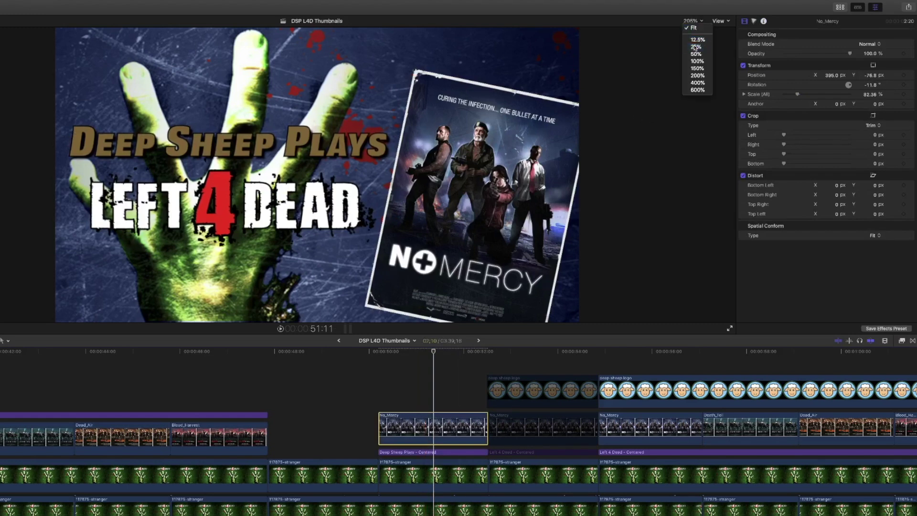
{"action": "left_click", "coordinate": [695, 47]}
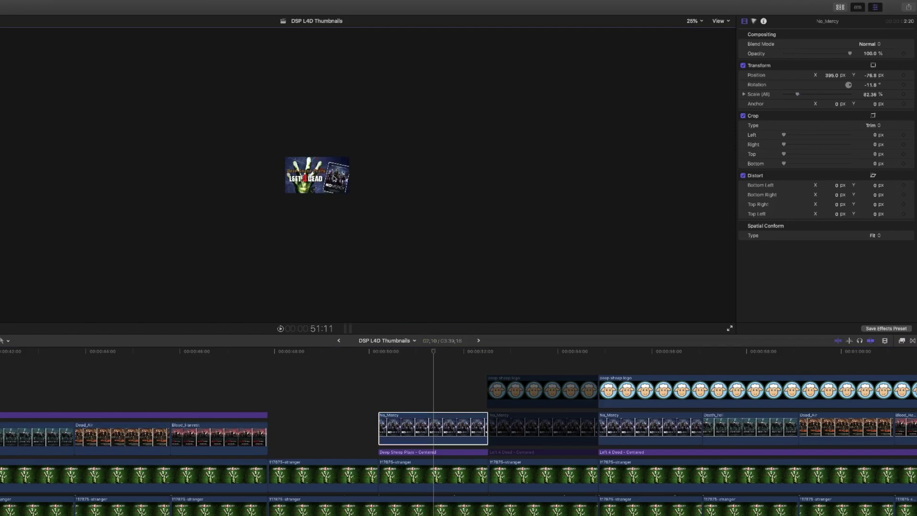
{"action": "left_click", "coordinate": [694, 22]}
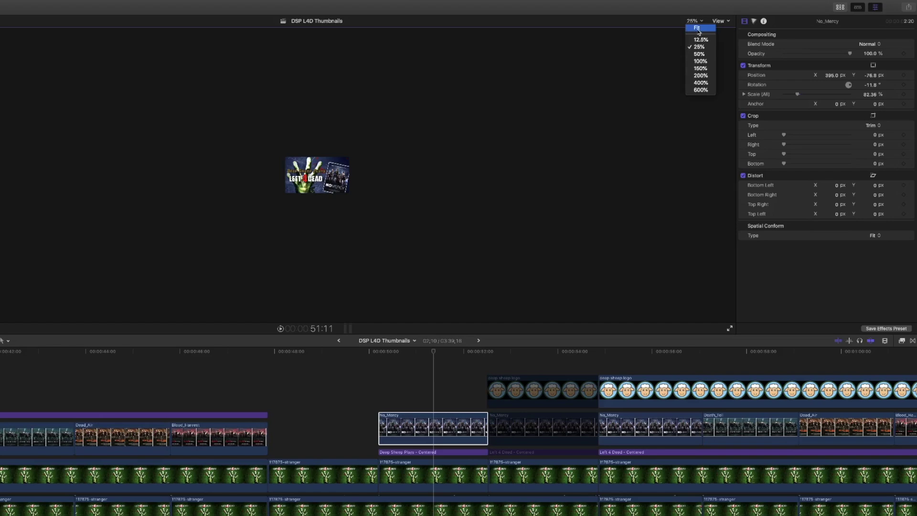
{"action": "left_click", "coordinate": [698, 28]}
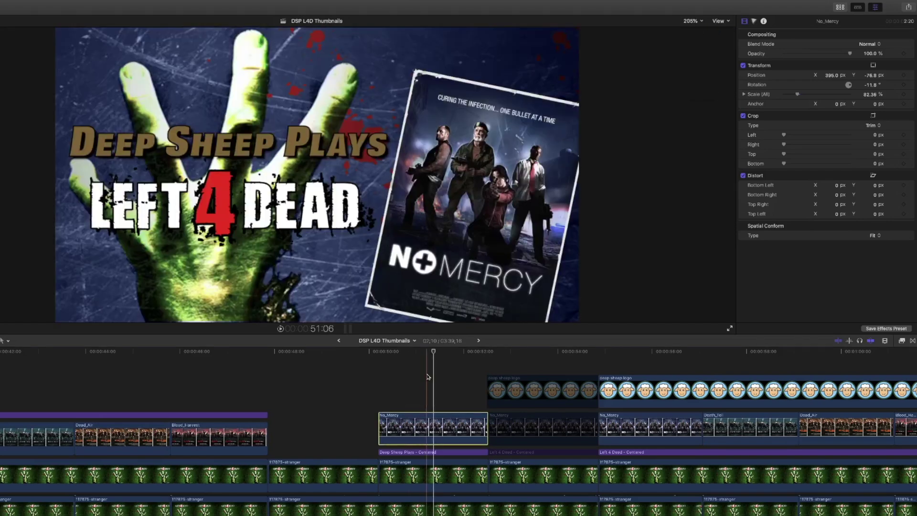
{"action": "scroll", "coordinate": [428, 377], "scroll_direction": "right", "scroll_amount": 2}
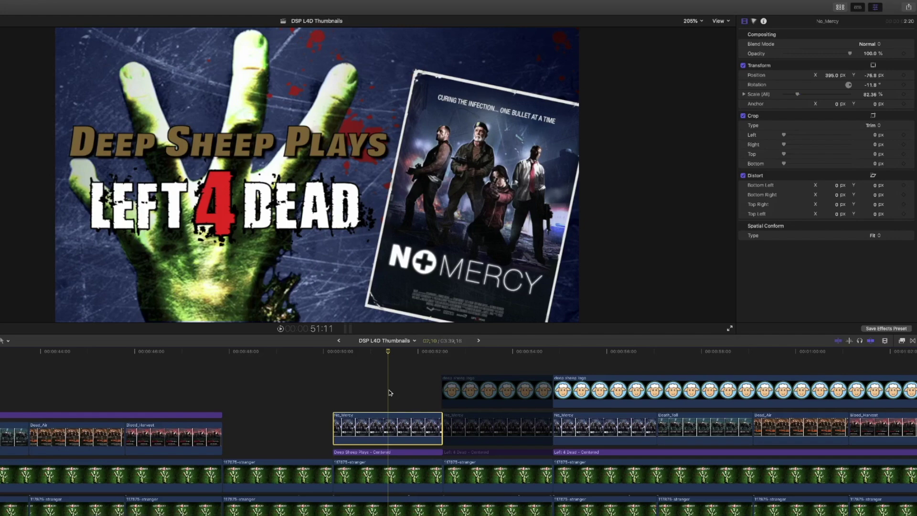
Step: Enable the dimmed Left 4 Dead - Centered title and the second dimmed No_Mercy poster above the masked hand
{"action": "scroll", "coordinate": [382, 406], "scroll_direction": "right", "scroll_amount": 2}
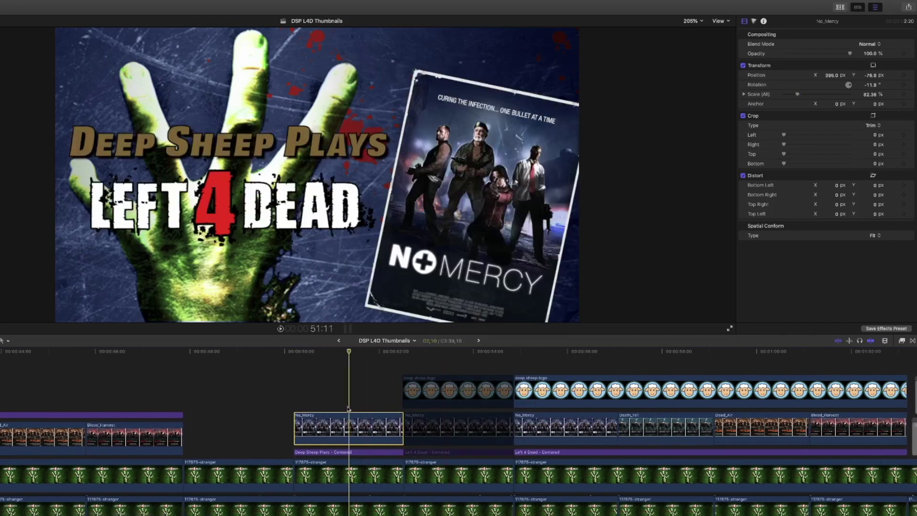
{"action": "scroll", "coordinate": [354, 406], "scroll_direction": "right", "scroll_amount": 4}
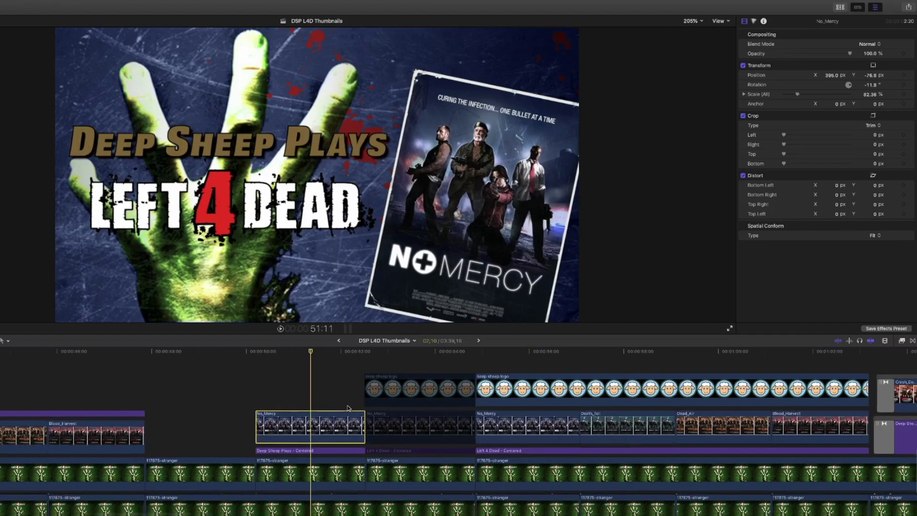
{"action": "left_click", "coordinate": [383, 461]}
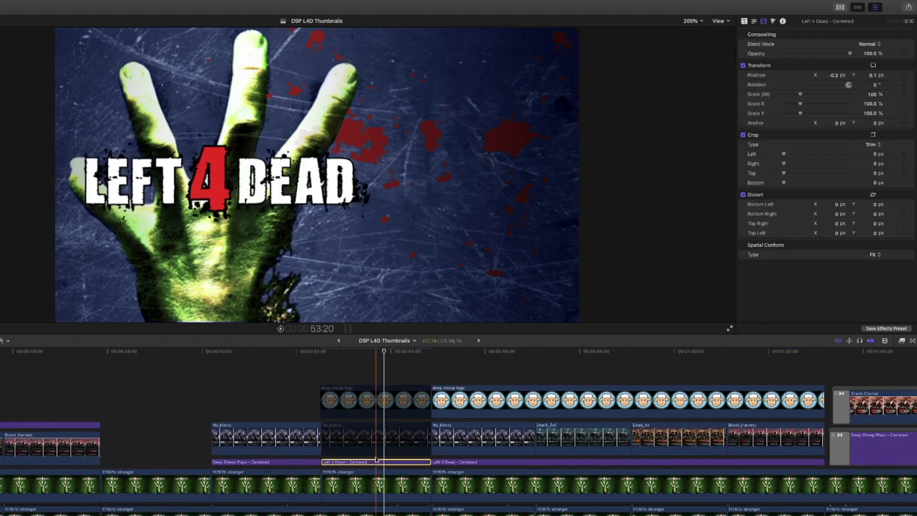
{"action": "left_click", "coordinate": [372, 437]}
{"action": "key", "text": "v"}
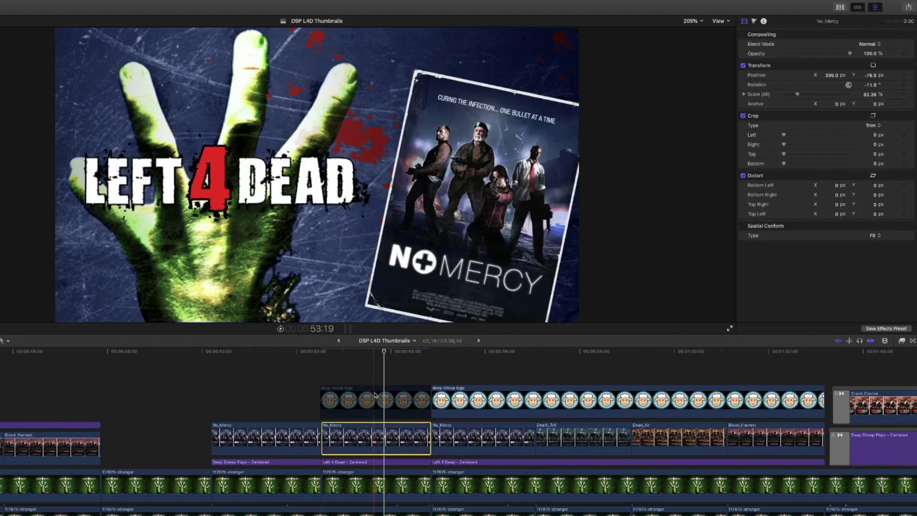
Step: Select the hand clip beneath the second No_Mercy poster, preview the thumbnail at 25% viewer zoom and return to fit
{"action": "scroll", "coordinate": [374, 413], "scroll_direction": "down", "scroll_amount": 3}
{"action": "left_click", "coordinate": [373, 418]}
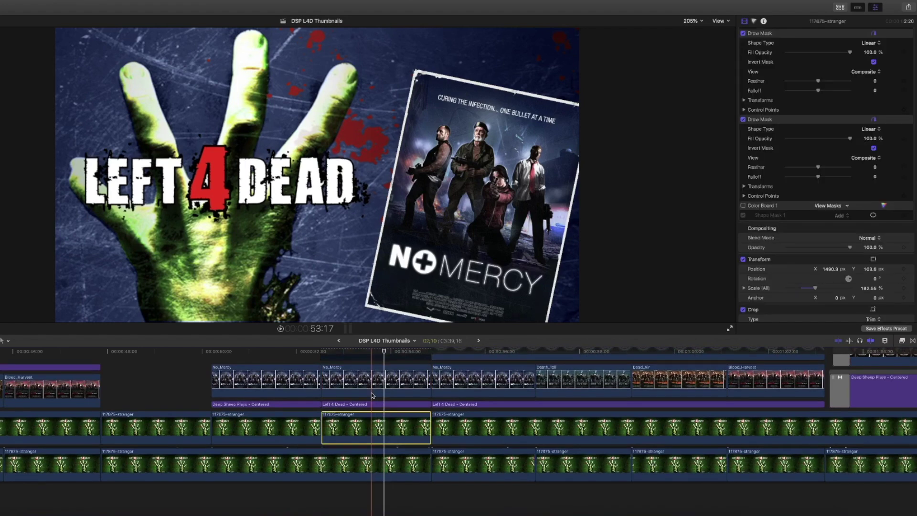
{"action": "left_click", "coordinate": [691, 21]}
{"action": "left_click", "coordinate": [701, 48]}
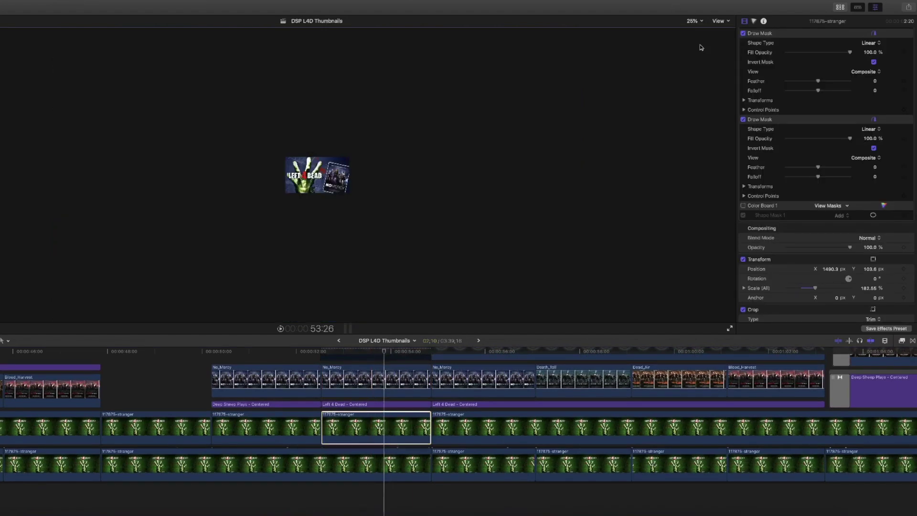
{"action": "left_click", "coordinate": [691, 21]}
{"action": "left_click", "coordinate": [696, 33]}
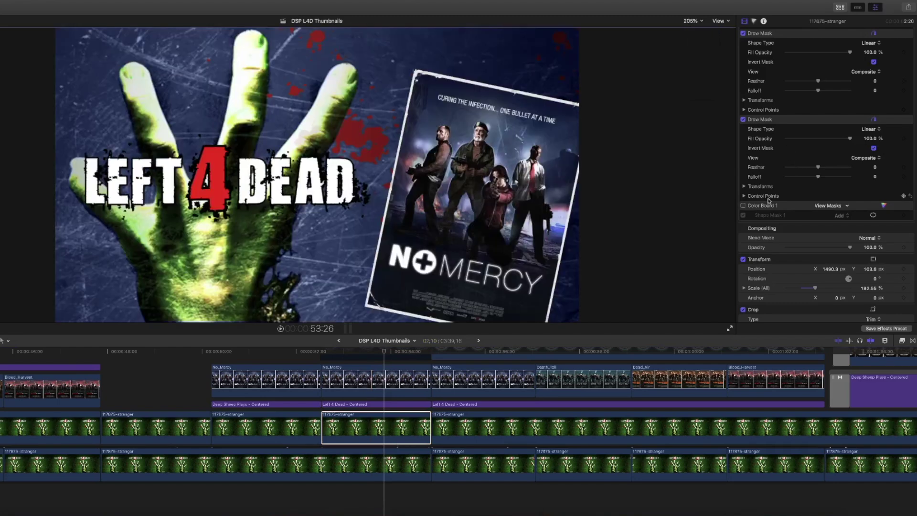
Step: Enable Color Board 1 on the hand clip, display its Shape Mask 1 outline and review the Draw Mask stack
{"action": "left_click", "coordinate": [744, 206]}
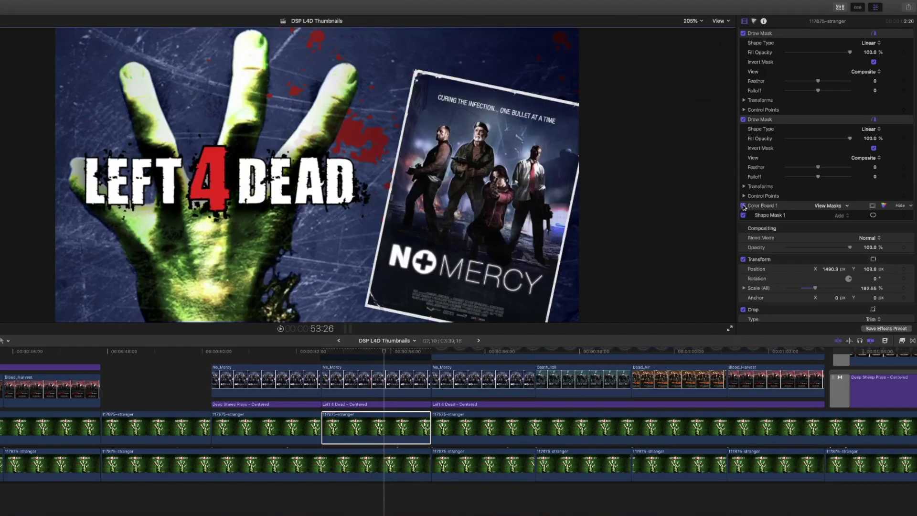
{"action": "left_click", "coordinate": [874, 216]}
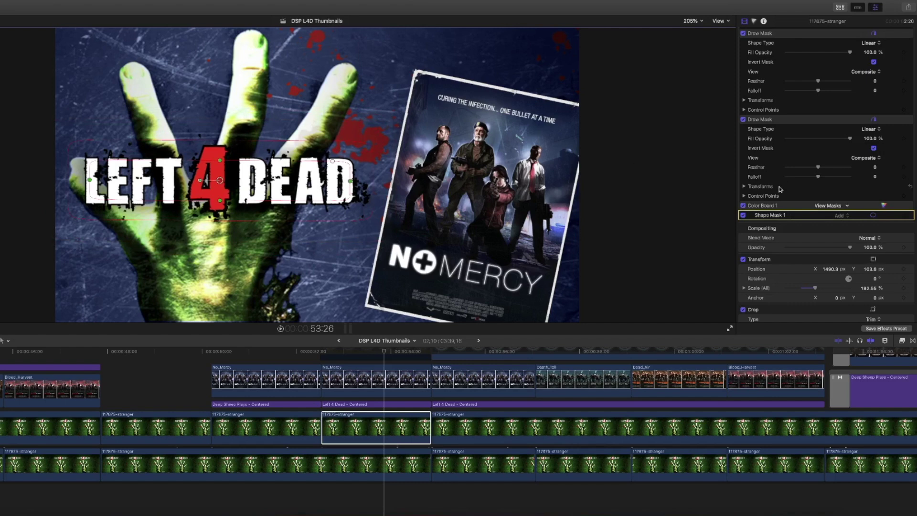
{"action": "scroll", "coordinate": [781, 189], "scroll_direction": "up", "scroll_amount": 10}
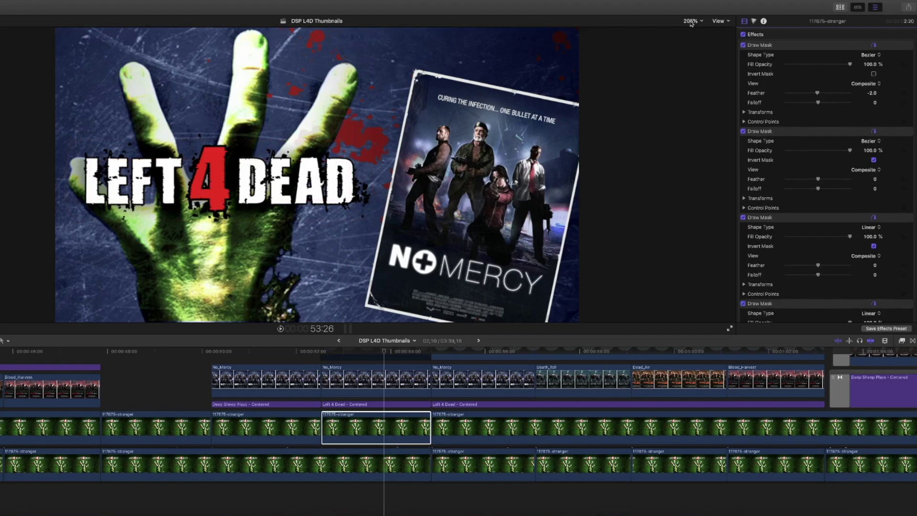
{"action": "scroll", "coordinate": [806, 136], "scroll_direction": "down", "scroll_amount": 8}
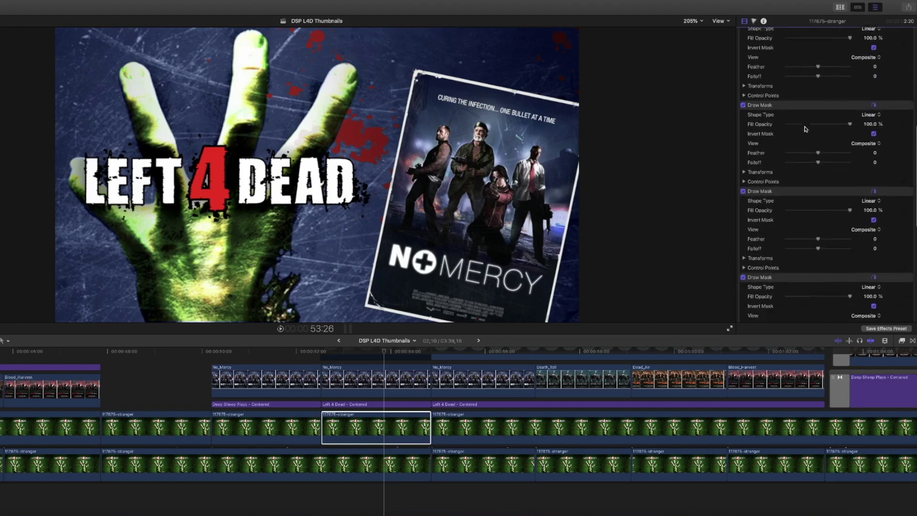
{"action": "scroll", "coordinate": [806, 136], "scroll_direction": "down", "scroll_amount": 4}
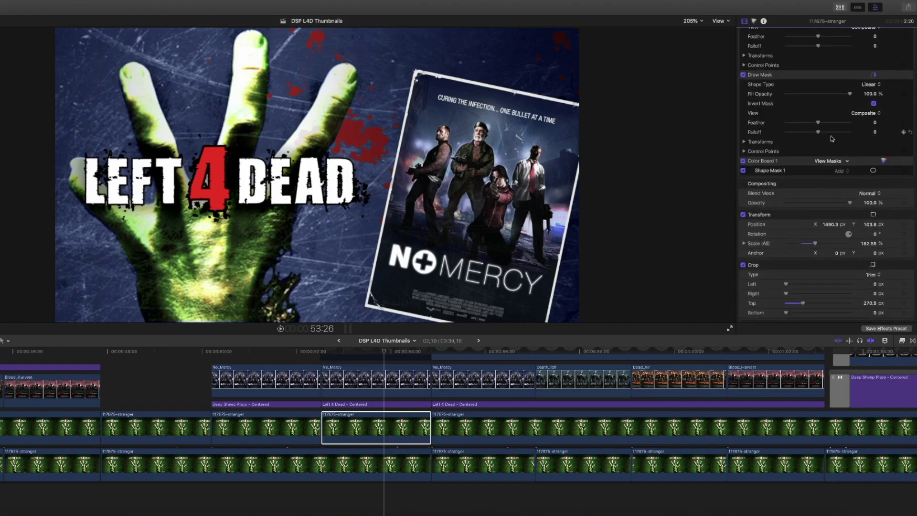
Step: Examine the Exposure settings of Color Board 1, testing the Master level and comparing the hand with the correction off and on
{"action": "left_click", "coordinate": [884, 161]}
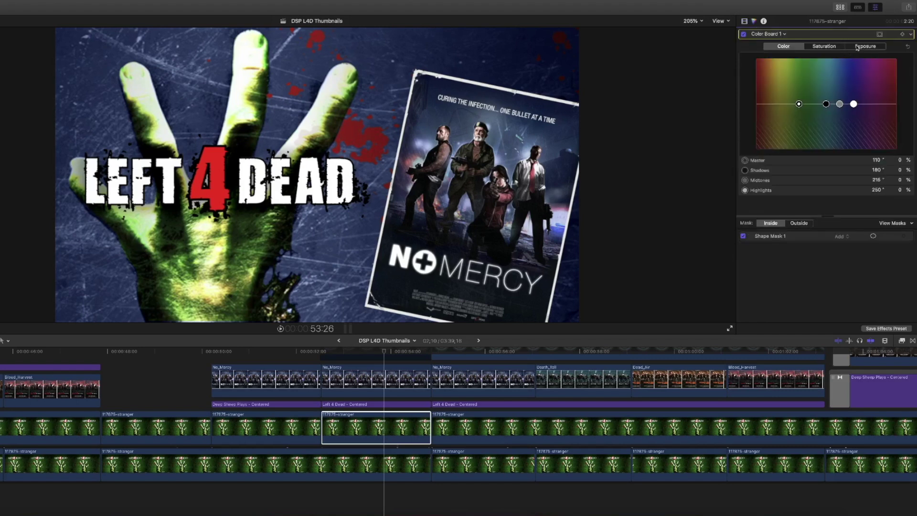
{"action": "left_click", "coordinate": [858, 47]}
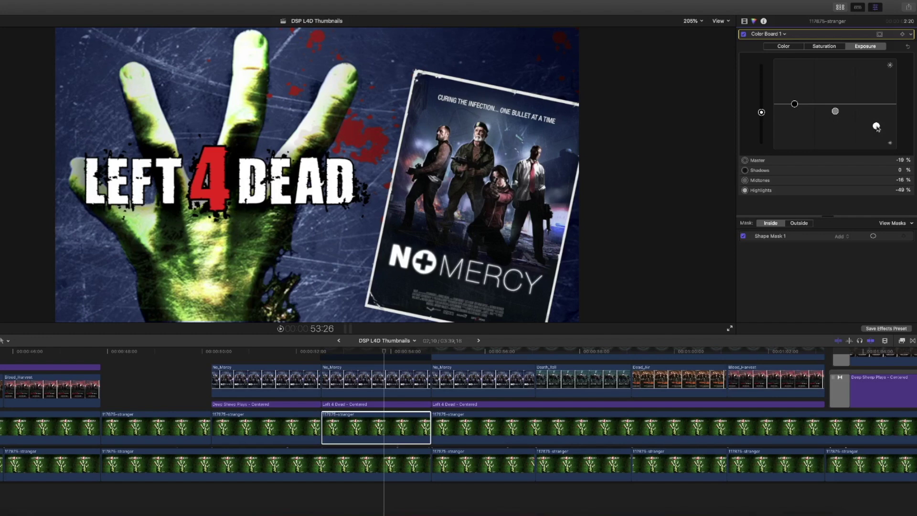
{"action": "left_click_drag", "start_coordinate": [876, 128], "coordinate": [876, 126]}
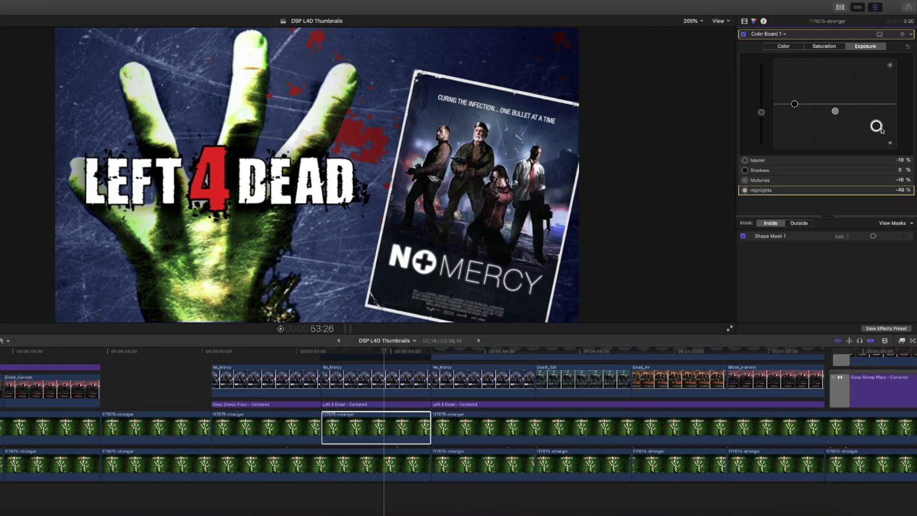
{"action": "left_click", "coordinate": [763, 115]}
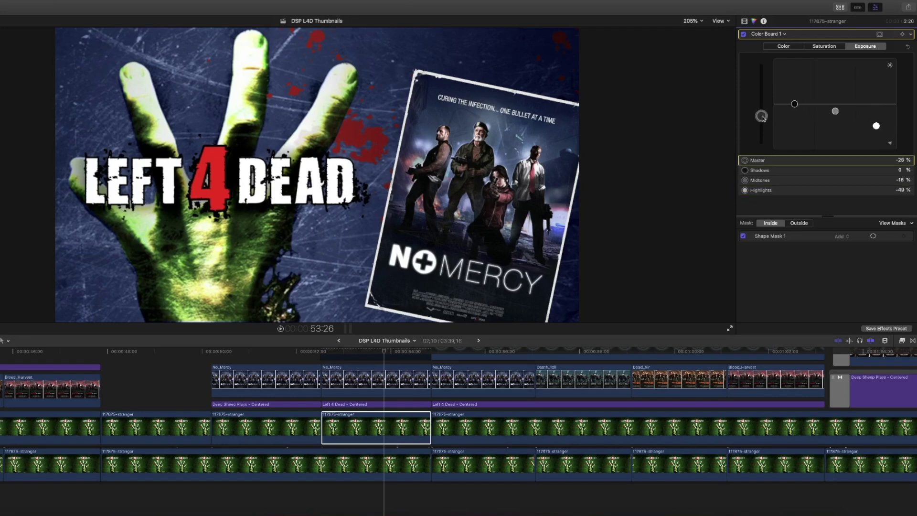
{"action": "left_click", "coordinate": [744, 35]}
{"action": "left_click", "coordinate": [744, 35]}
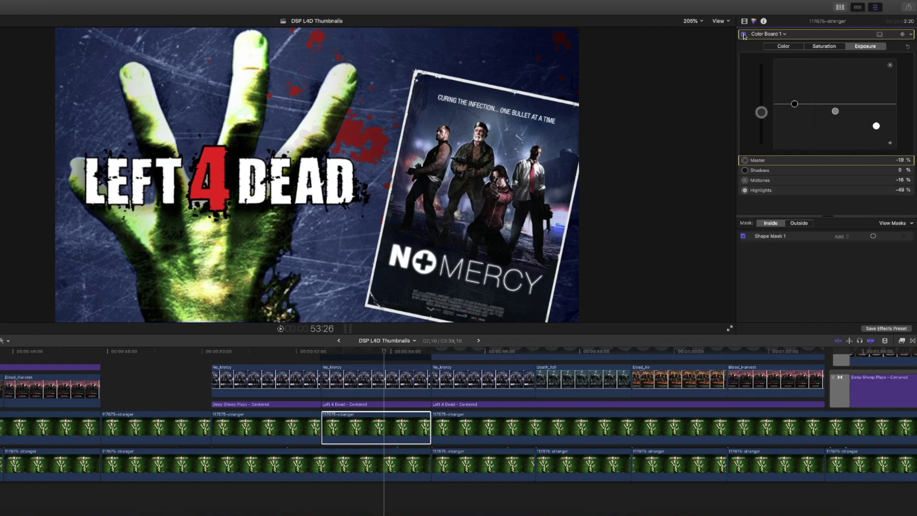
Step: Compare the thumbnail with Color Board 1 off and on at 25% viewer zoom, leaving it on and restoring the fit view
{"action": "left_click", "coordinate": [693, 21]}
{"action": "left_click", "coordinate": [697, 47]}
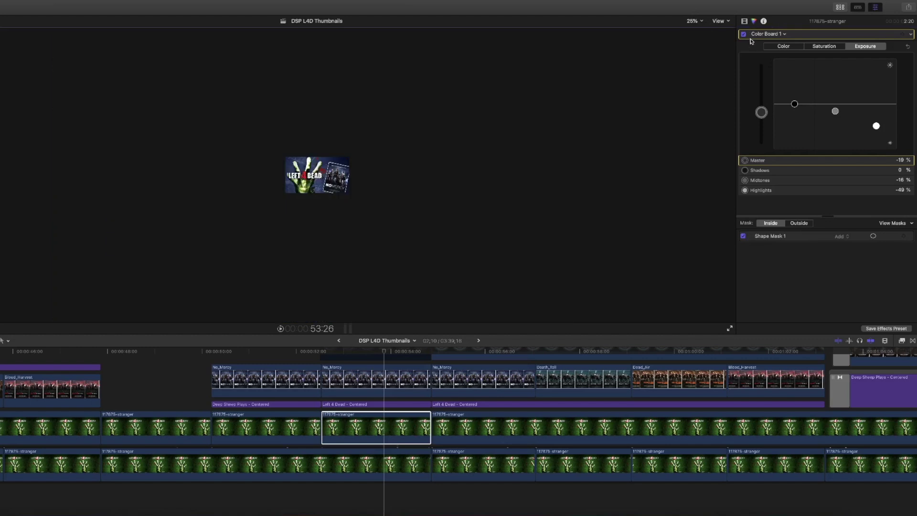
{"action": "left_click", "coordinate": [744, 35]}
{"action": "left_click", "coordinate": [744, 34]}
{"action": "left_click", "coordinate": [744, 35]}
{"action": "left_click", "coordinate": [744, 35]}
{"action": "key", "text": "super+equal"}
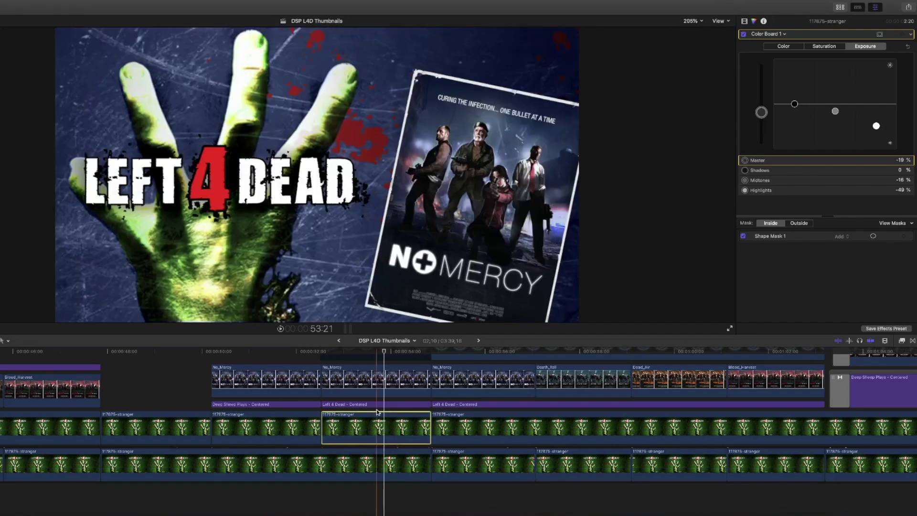
Step: Enable the dimmed deep sheep logo clip above the second No_Mercy poster
{"action": "scroll", "coordinate": [377, 408], "scroll_direction": "up", "scroll_amount": 5}
{"action": "left_click", "coordinate": [391, 403]}
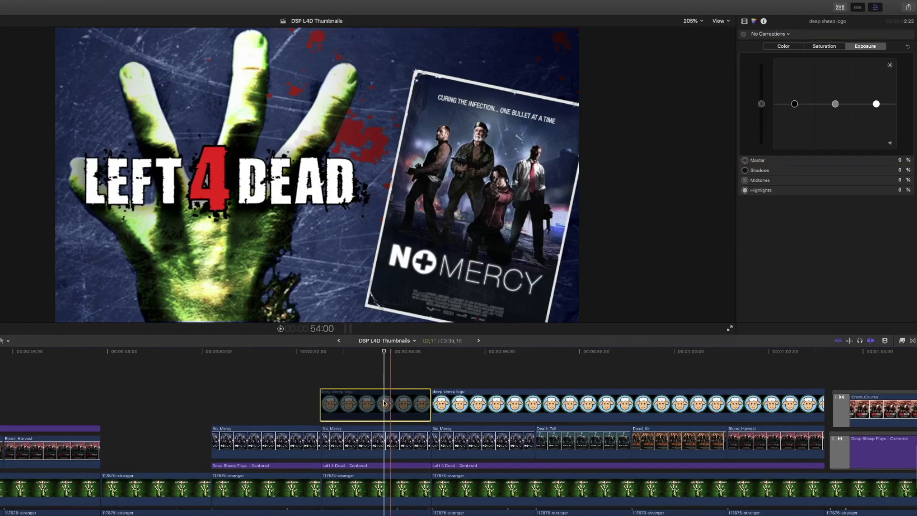
{"action": "key", "text": "v"}
{"action": "left_click", "coordinate": [381, 379]}
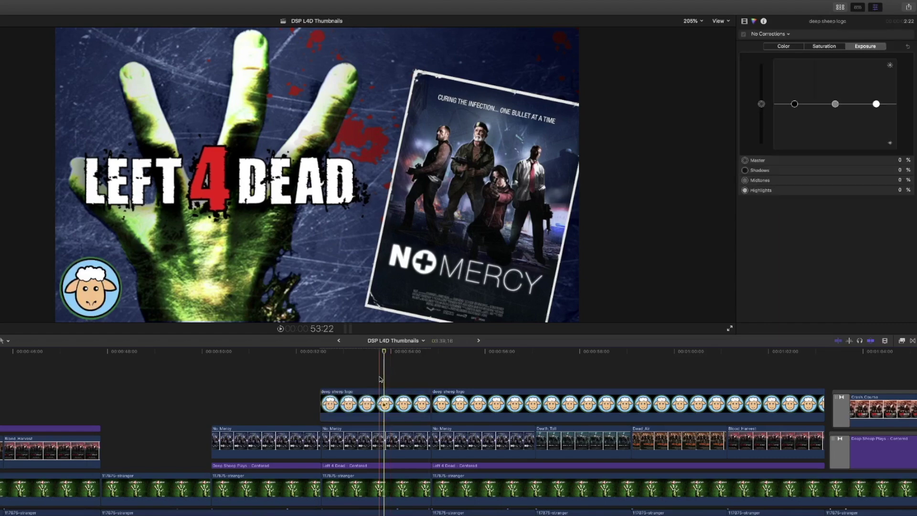
Step: Review the sheep-logo thumbnails from No Mercy to Blood Harvest, check them at 25% viewer zoom and restore the fit view
{"action": "scroll", "coordinate": [381, 379], "scroll_direction": "down", "scroll_amount": 5}
{"action": "scroll", "coordinate": [381, 379], "scroll_direction": "right", "scroll_amount": 4}
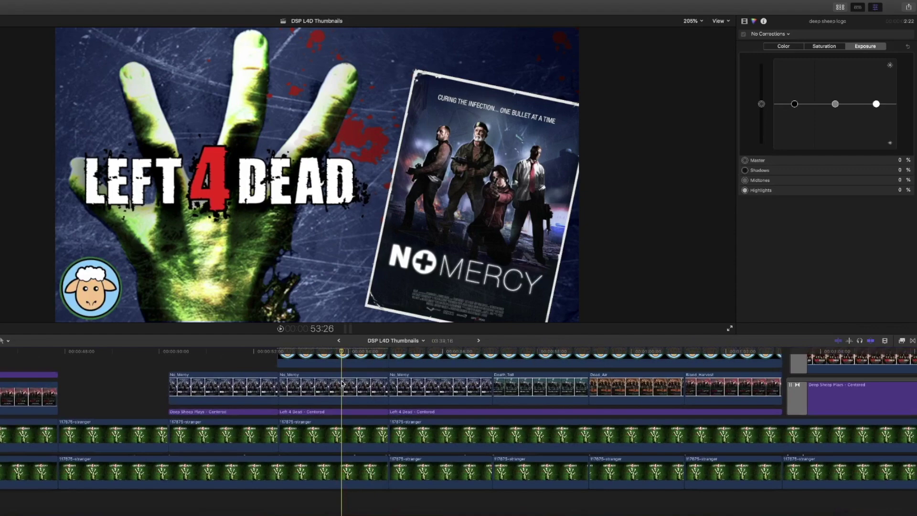
{"action": "scroll", "coordinate": [342, 382], "scroll_direction": "right", "scroll_amount": 6}
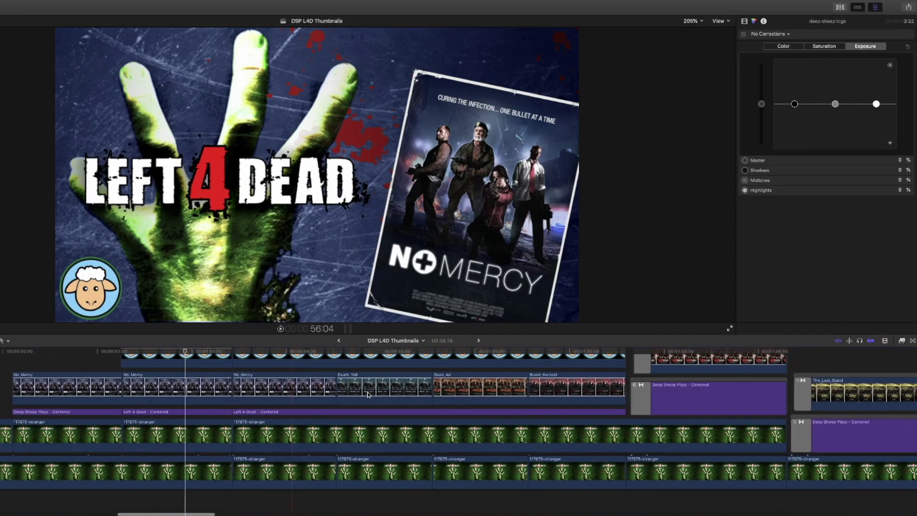
{"action": "scroll", "coordinate": [368, 394], "scroll_direction": "right", "scroll_amount": 5}
{"action": "scroll", "coordinate": [379, 392], "scroll_direction": "right", "scroll_amount": 4}
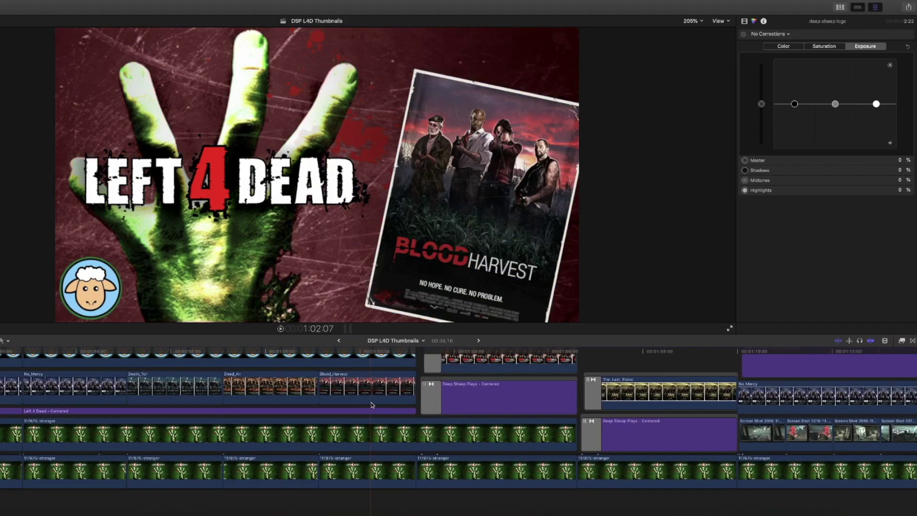
{"action": "left_click", "coordinate": [693, 21]}
{"action": "left_click", "coordinate": [695, 45]}
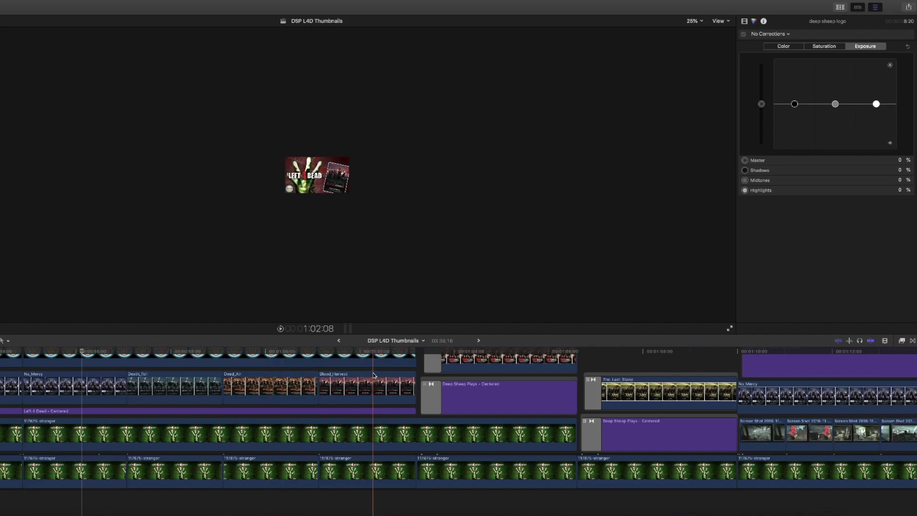
{"action": "scroll", "coordinate": [374, 375], "scroll_direction": "up", "scroll_amount": 1}
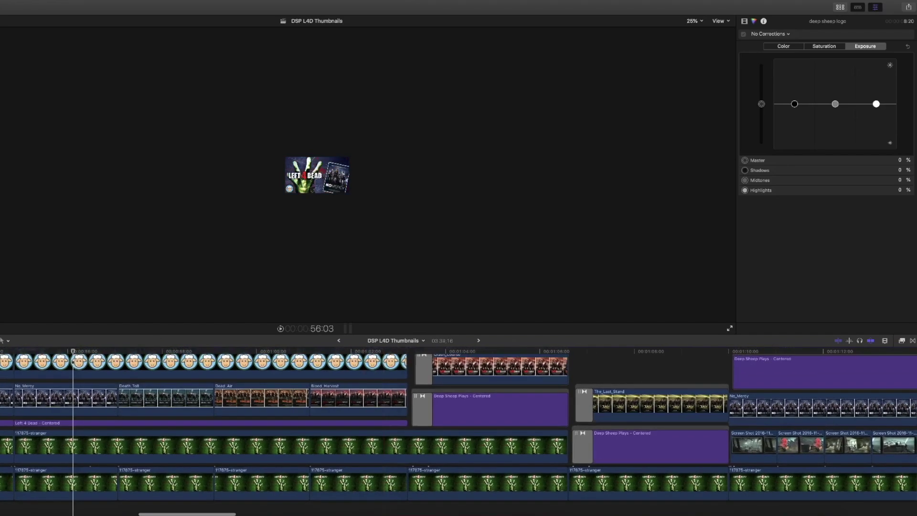
{"action": "left_click", "coordinate": [693, 21]}
{"action": "left_click", "coordinate": [697, 29]}
Step: Skim the Crash Course, Left 4 Dead 2 campaign and character group thumbnails further along the timeline
{"action": "scroll", "coordinate": [497, 405], "scroll_direction": "right", "scroll_amount": 10}
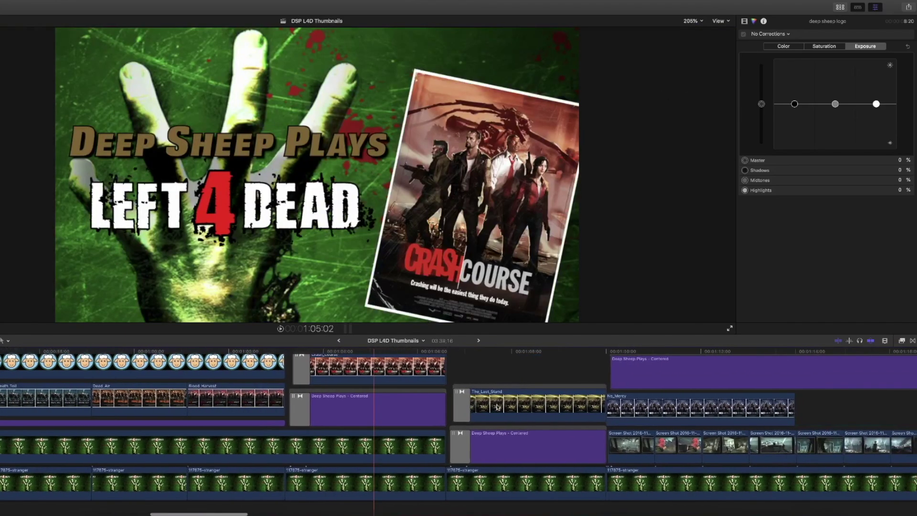
{"action": "scroll", "coordinate": [519, 398], "scroll_direction": "right", "scroll_amount": 20}
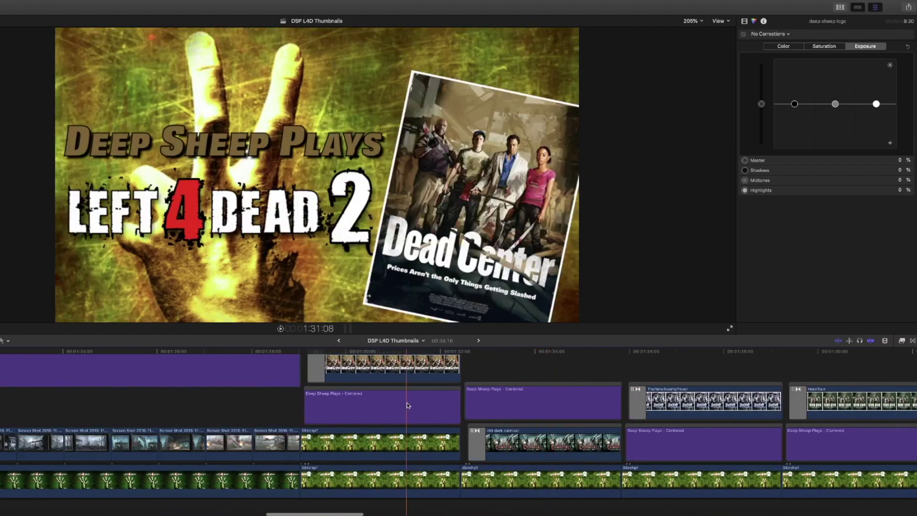
{"action": "scroll", "coordinate": [478, 406], "scroll_direction": "right", "scroll_amount": 10}
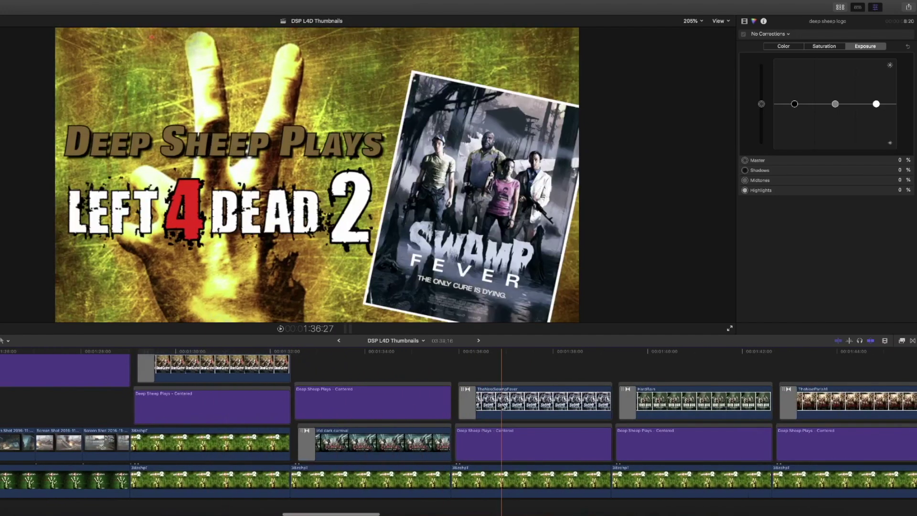
{"action": "scroll", "coordinate": [503, 407], "scroll_direction": "right", "scroll_amount": 15}
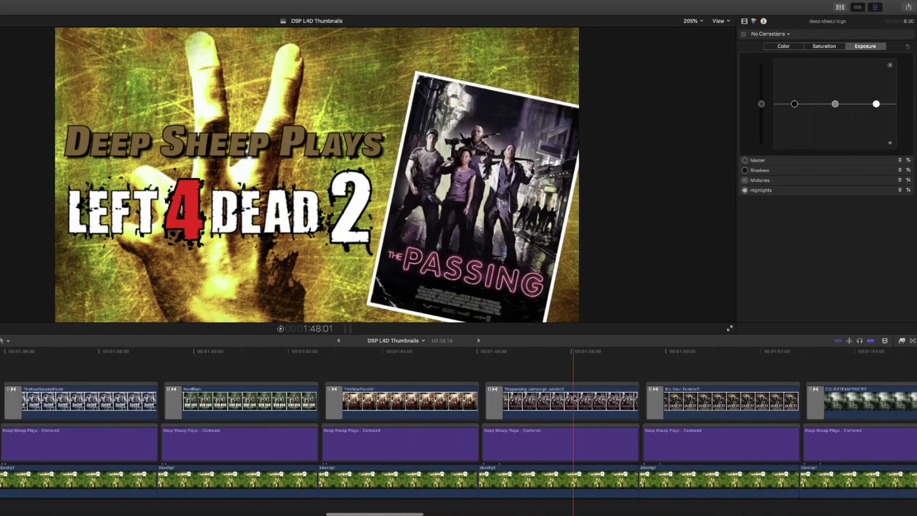
{"action": "scroll", "coordinate": [621, 404], "scroll_direction": "right", "scroll_amount": 10}
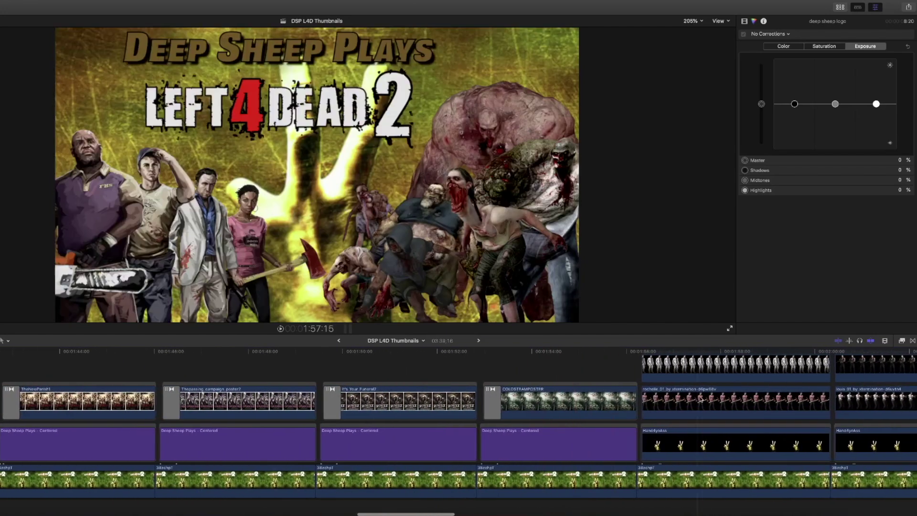
{"action": "scroll", "coordinate": [699, 400], "scroll_direction": "right", "scroll_amount": 14}
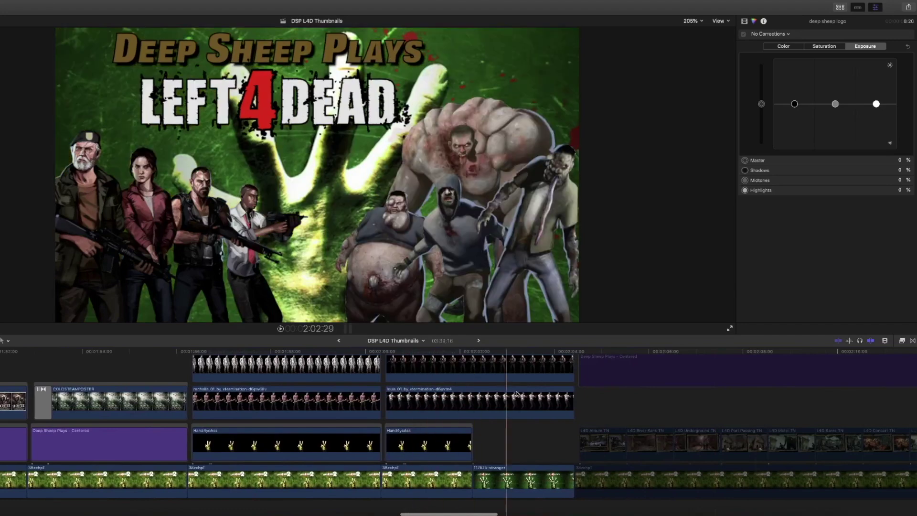
Step: Return to the sheep-logo thumbnails and view No Mercy, Death Toll, Dead Air and Blood Harvest, ending on Blood Harvest
{"action": "scroll", "coordinate": [309, 402], "scroll_direction": "left", "scroll_amount": 20}
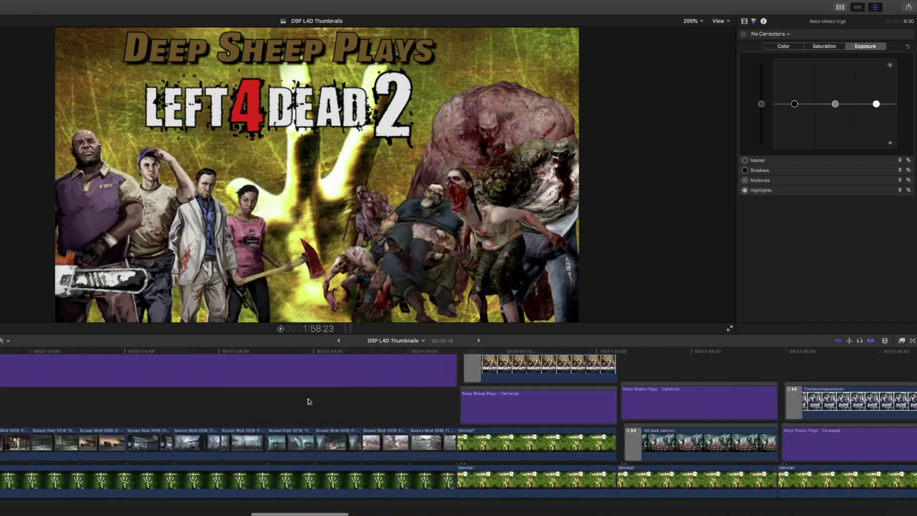
{"action": "scroll", "coordinate": [308, 401], "scroll_direction": "left", "scroll_amount": 20}
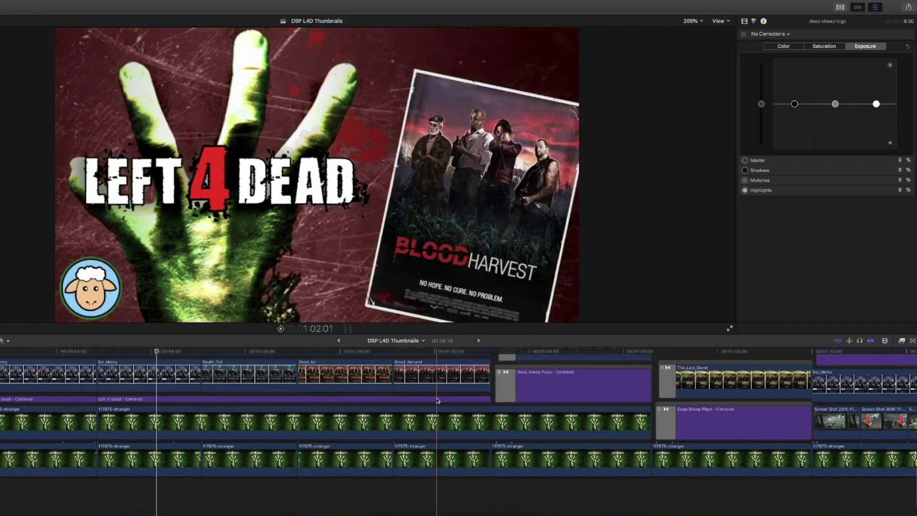
{"action": "scroll", "coordinate": [330, 415], "scroll_direction": "up", "scroll_amount": 3}
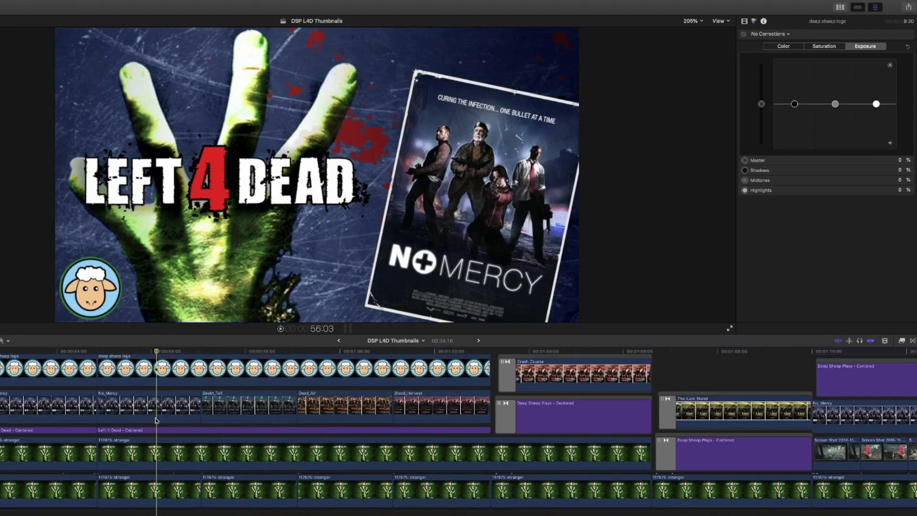
{"action": "left_click_drag", "start_coordinate": [155, 354], "coordinate": [143, 354]}
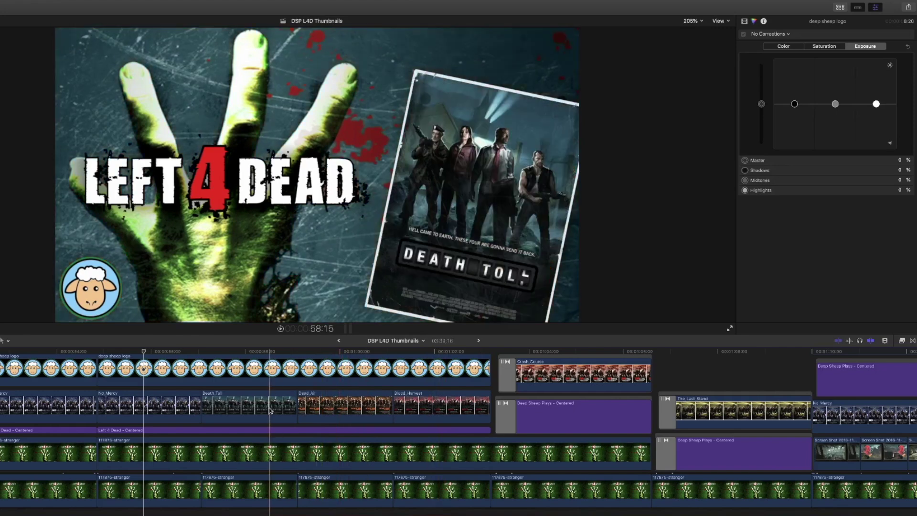
{"action": "scroll", "coordinate": [281, 412], "scroll_direction": "right", "scroll_amount": 3}
{"action": "scroll", "coordinate": [282, 411], "scroll_direction": "up", "scroll_amount": 2}
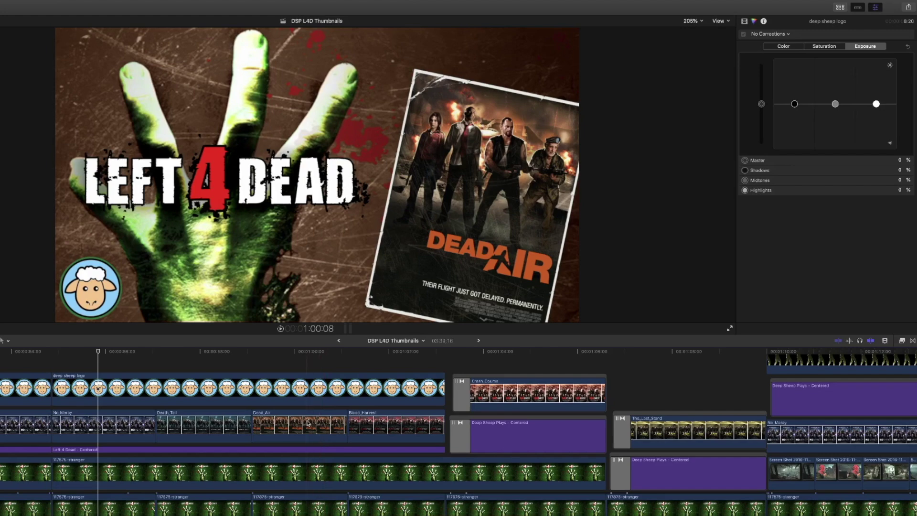
{"action": "left_click", "coordinate": [296, 361]}
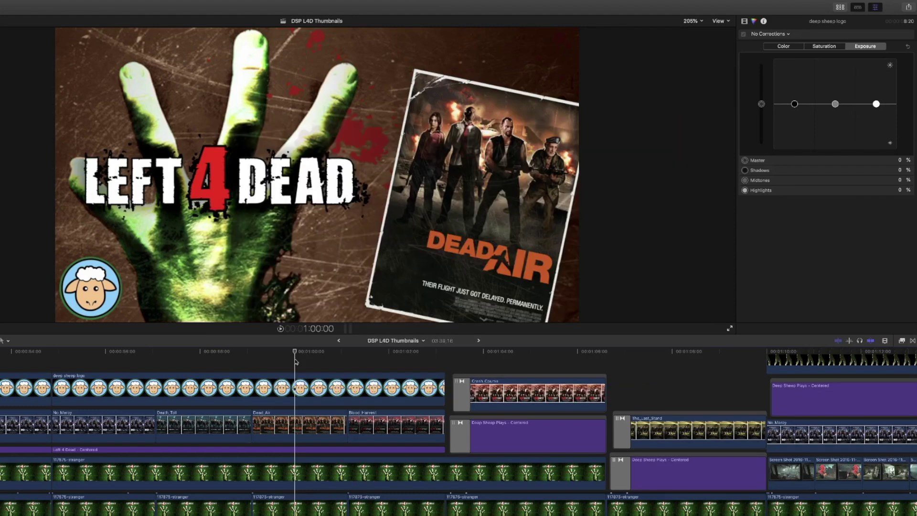
{"action": "left_click", "coordinate": [391, 364]}
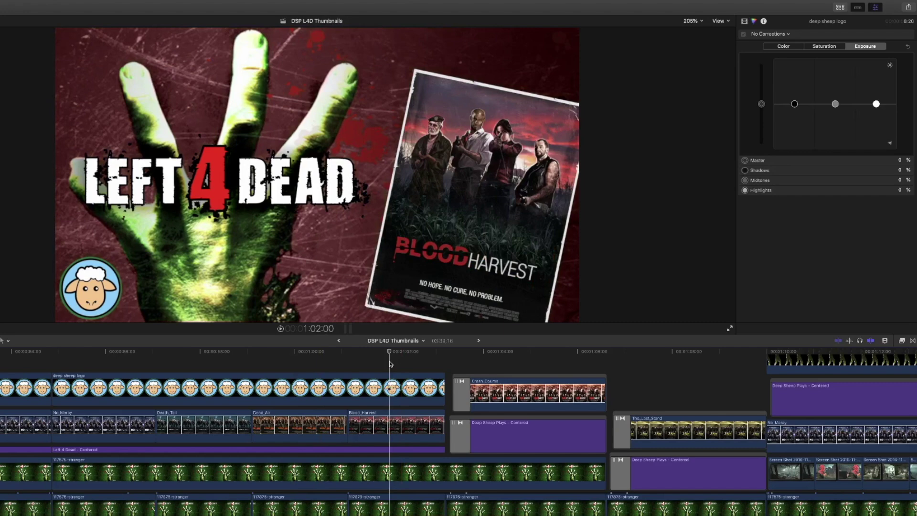